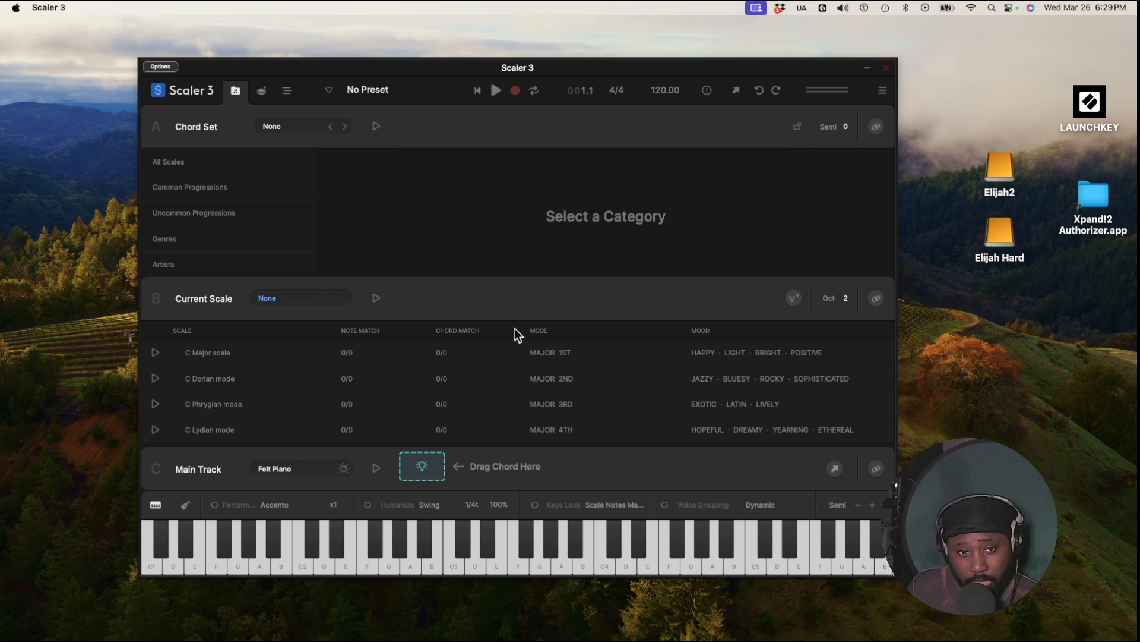
Step: Enlarge the scale list, load the C Major scale and preview each of its chords
drag(507, 275, 508, 241)
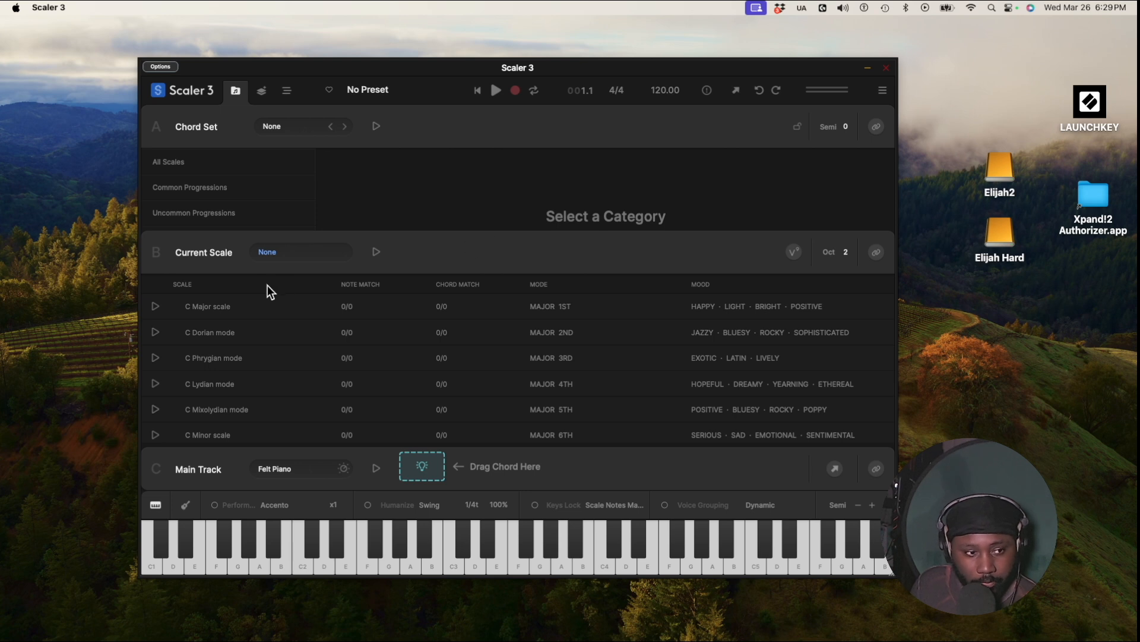
click(259, 306)
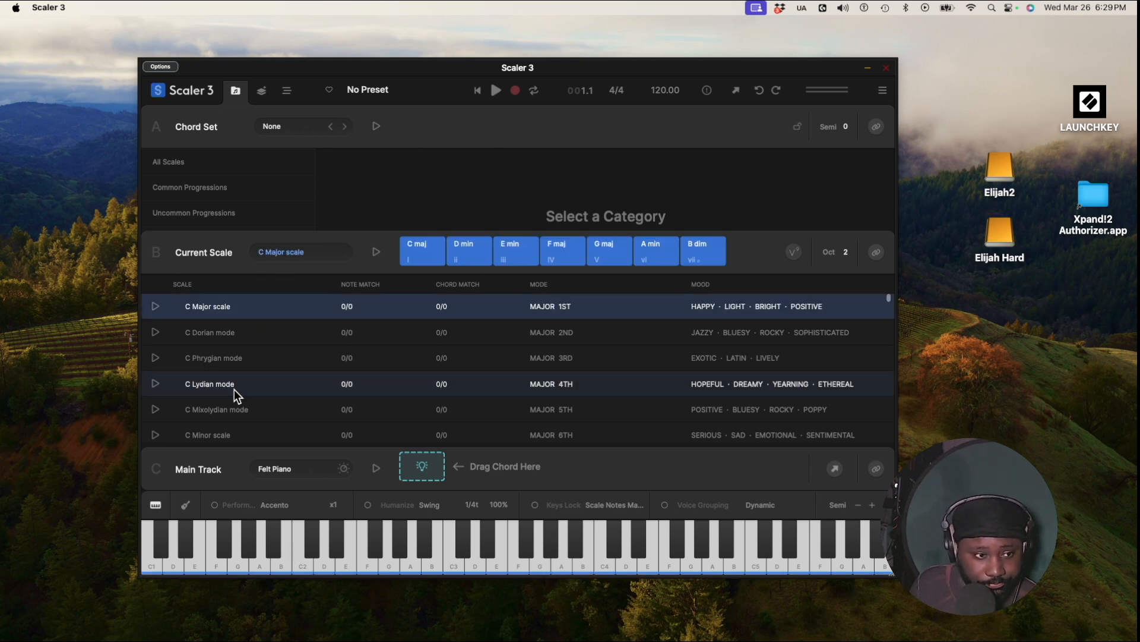
click(473, 247)
click(425, 245)
click(470, 250)
click(533, 256)
click(552, 253)
click(606, 254)
click(648, 257)
click(717, 255)
Step: Bind the keyboard to the Current Scale chords and load the C Dorian mode
click(877, 253)
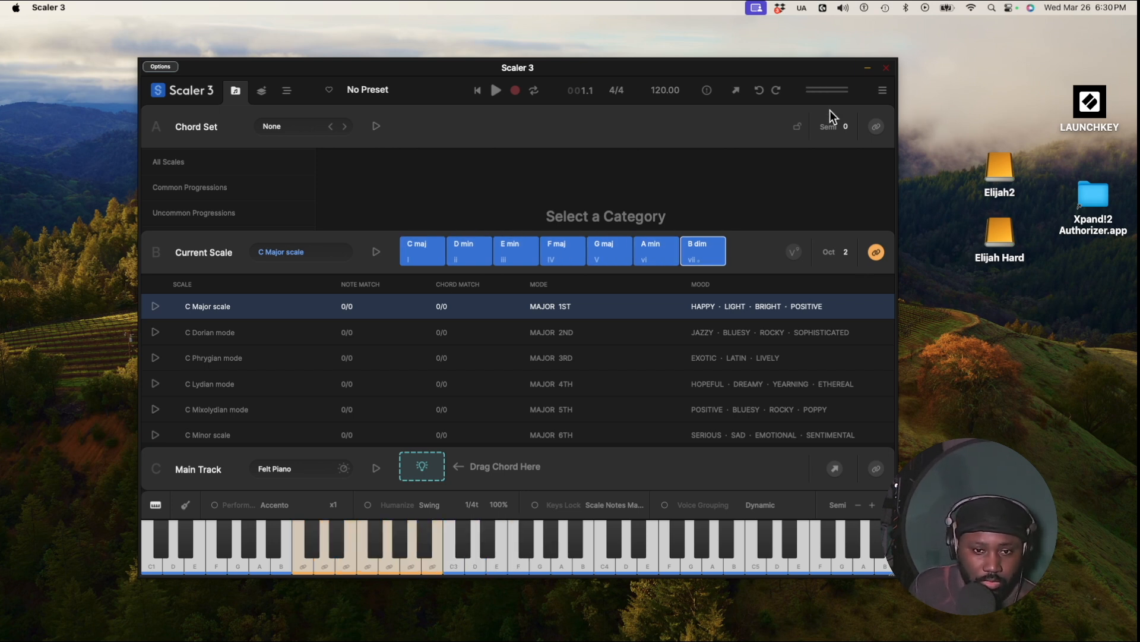
click(392, 332)
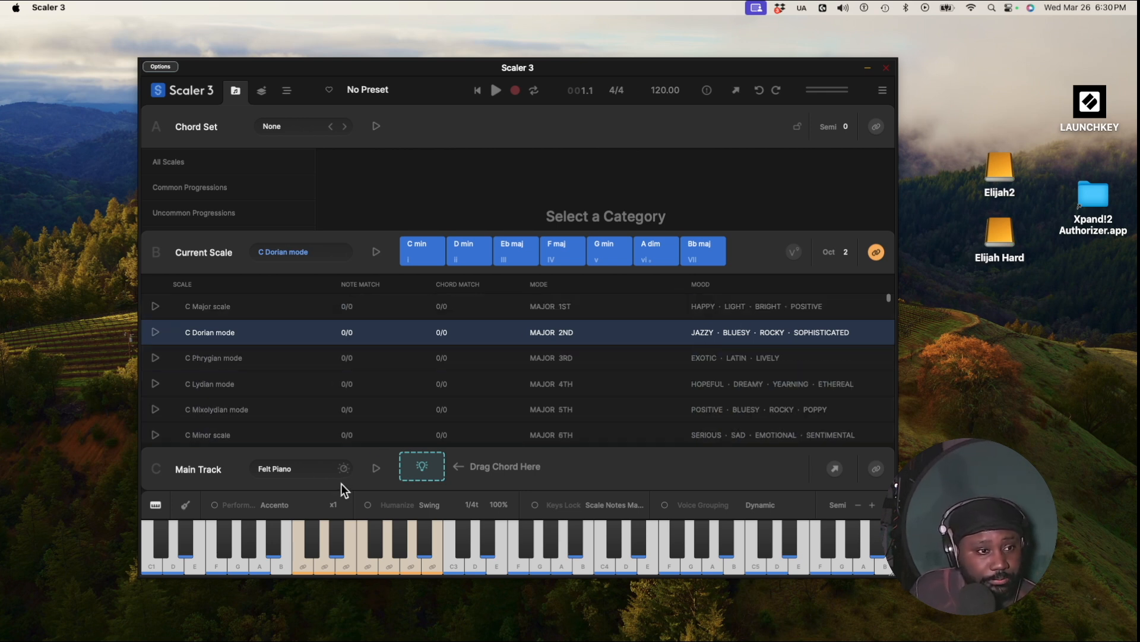
Step: Load Arturia's Mellotron V (VST) as the Main Track sound from the manufacturer list
click(293, 469)
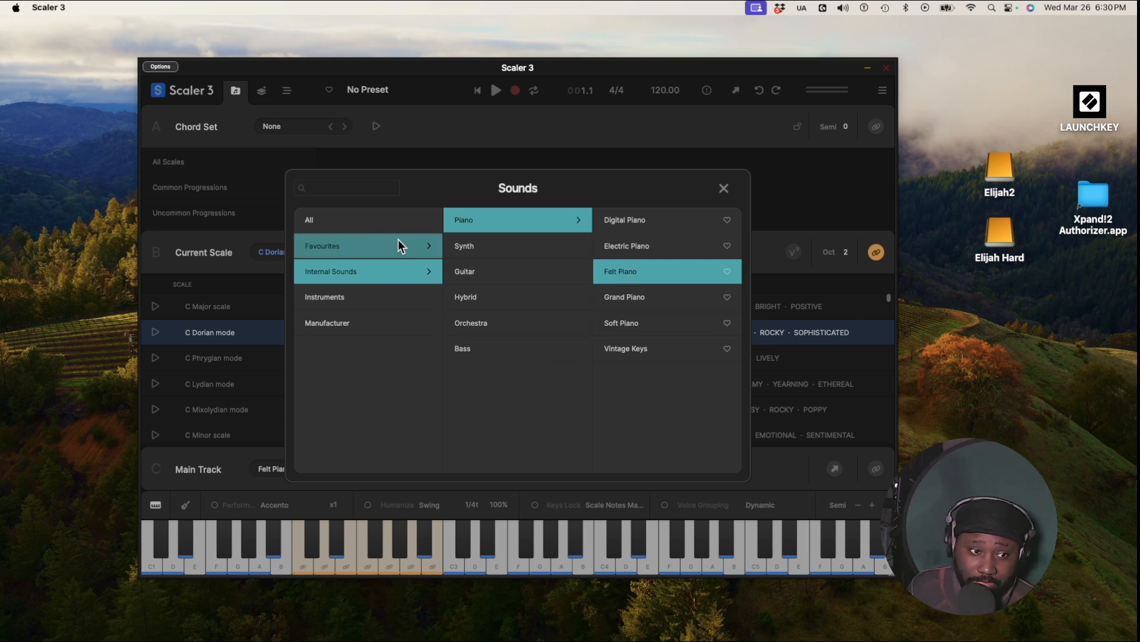
click(391, 325)
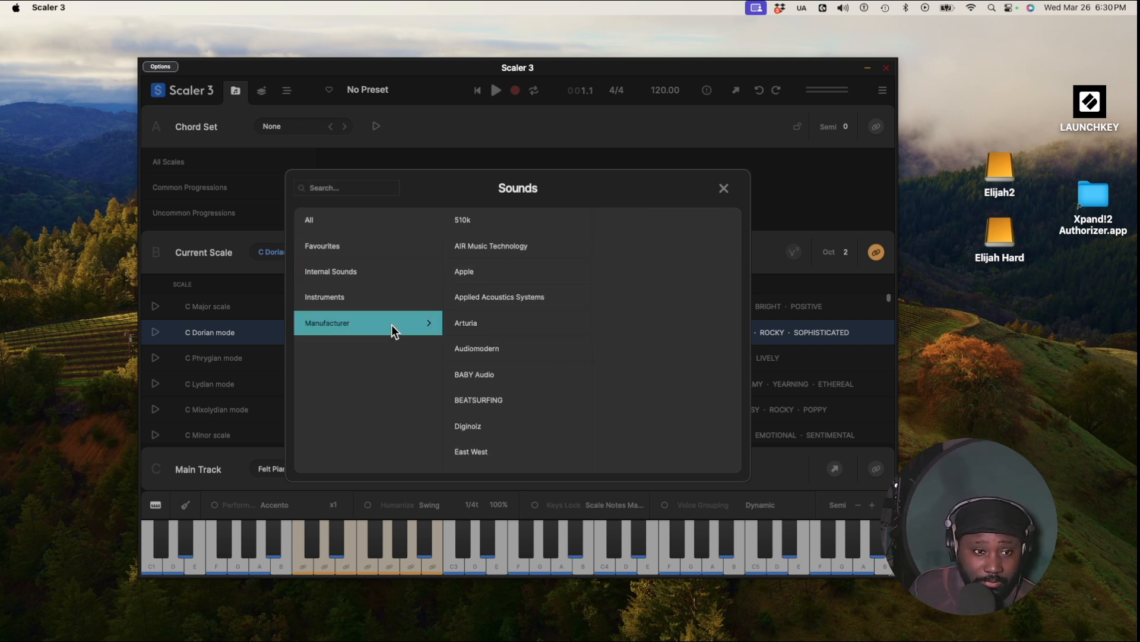
scroll(511, 415, down, 2)
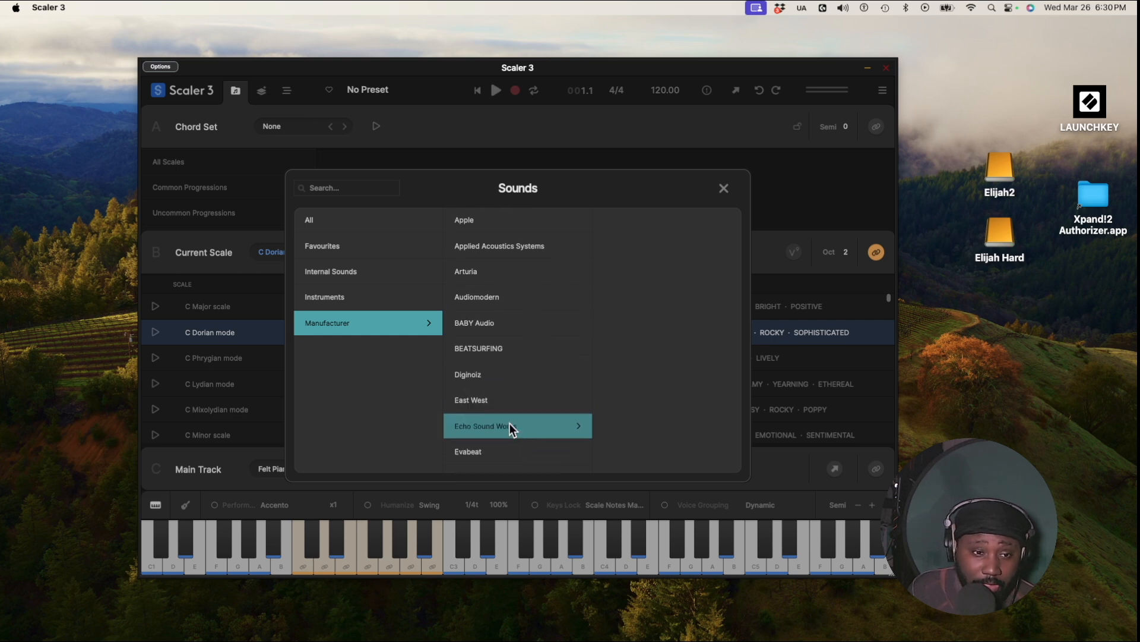
click(520, 278)
scroll(662, 429, down, 5)
scroll(663, 429, down, 10)
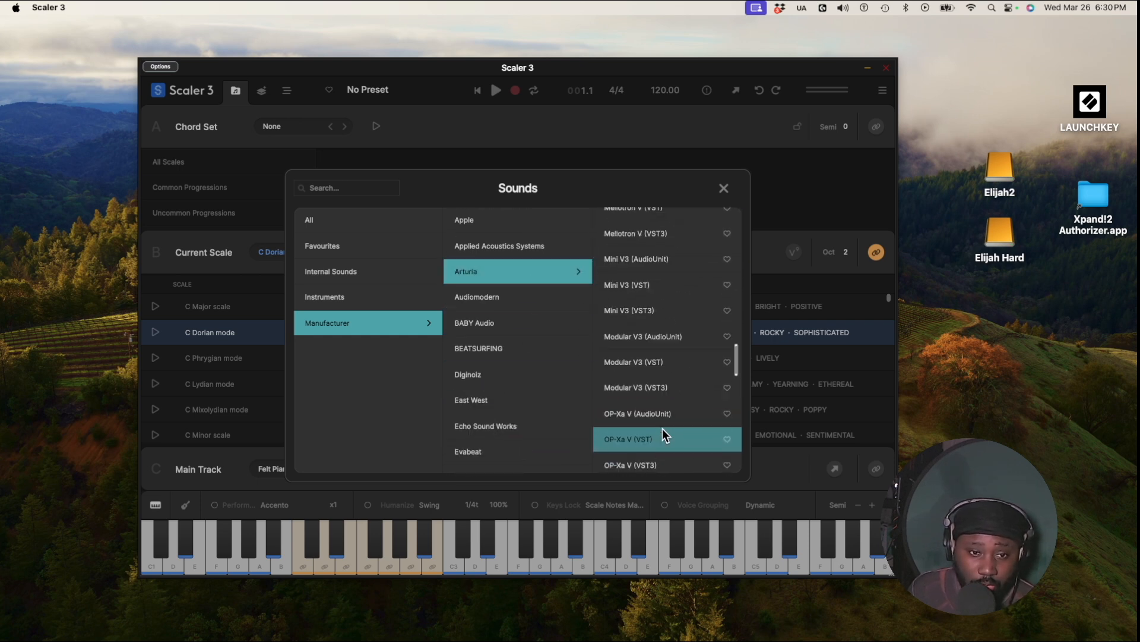
scroll(662, 428, up, 5)
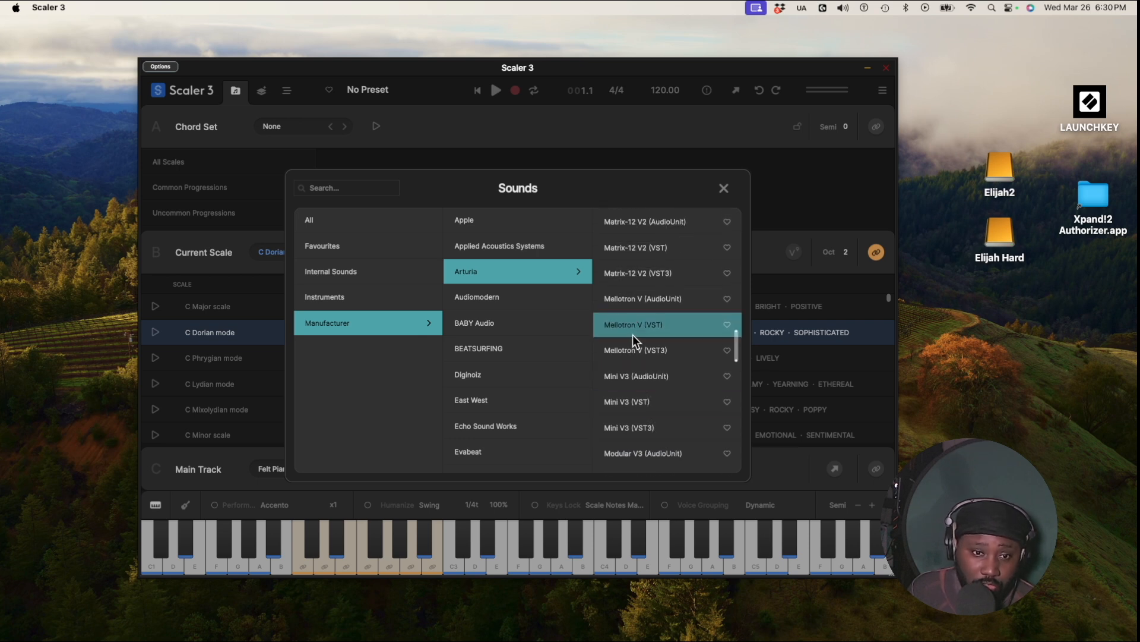
click(633, 336)
Step: Play a few keys on the Mellotron V instrument and close its plugin window
click(530, 446)
click(584, 449)
click(657, 448)
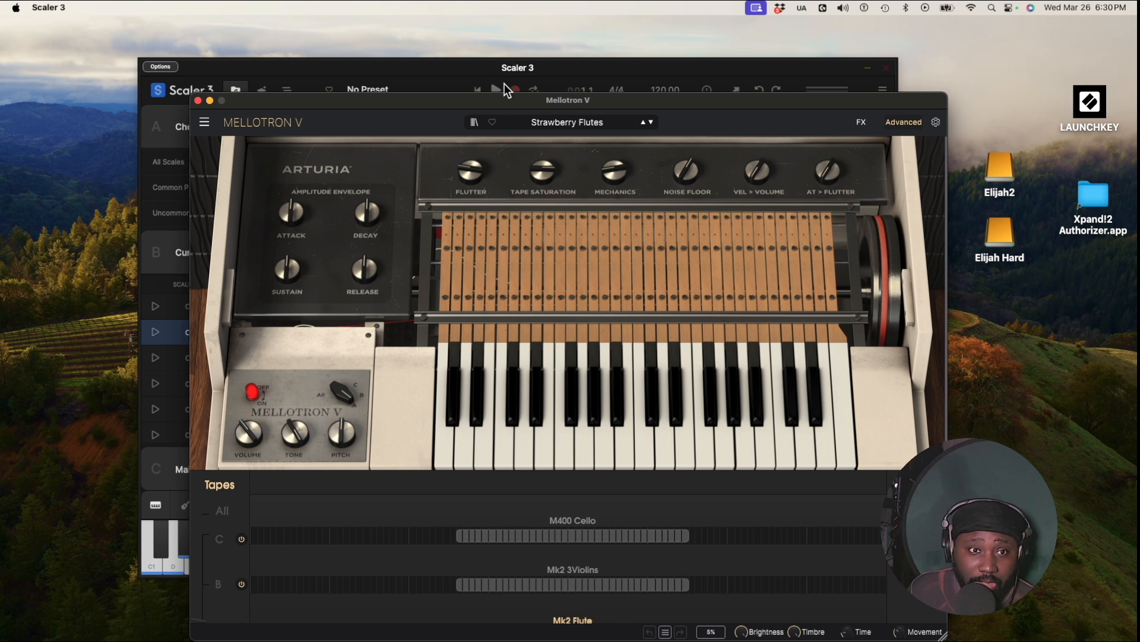
drag(489, 97, 566, 50)
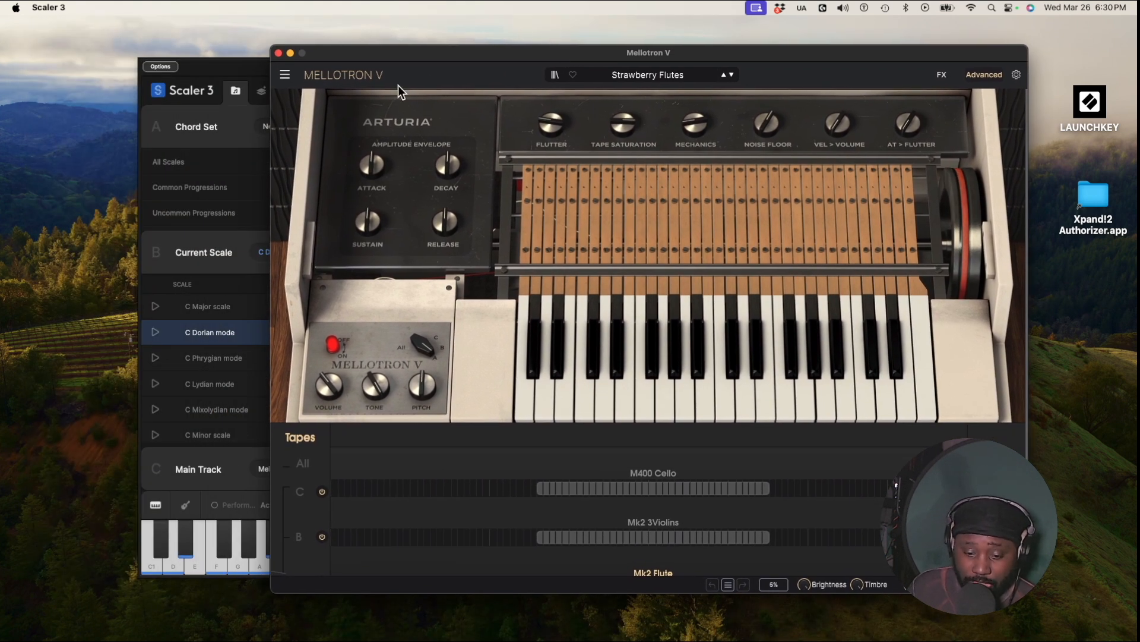
click(245, 66)
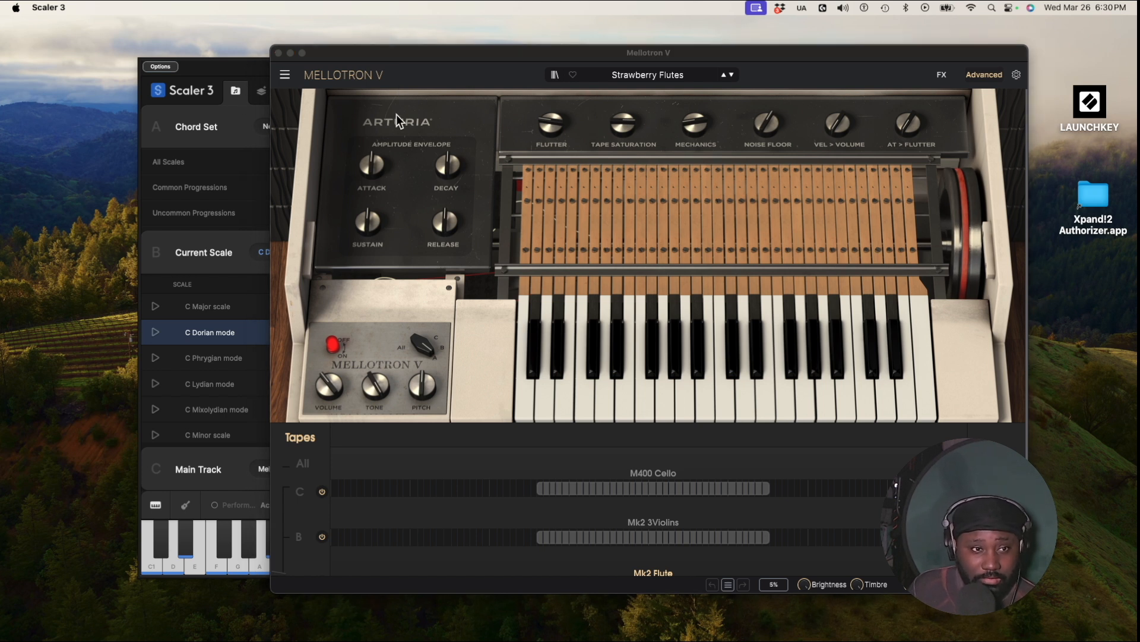
click(278, 53)
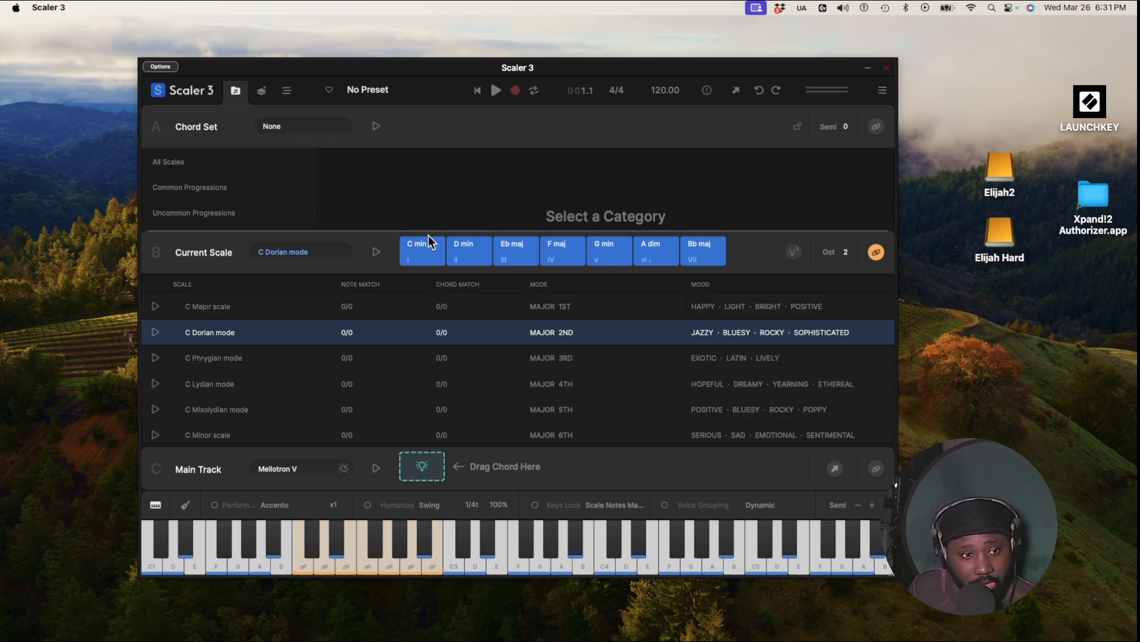
Step: Build the Main Track progression C min, F maj, Eb maj, G min from the Dorian chords, auditioning candidates along the way
drag(433, 246, 433, 315)
drag(432, 457, 432, 459)
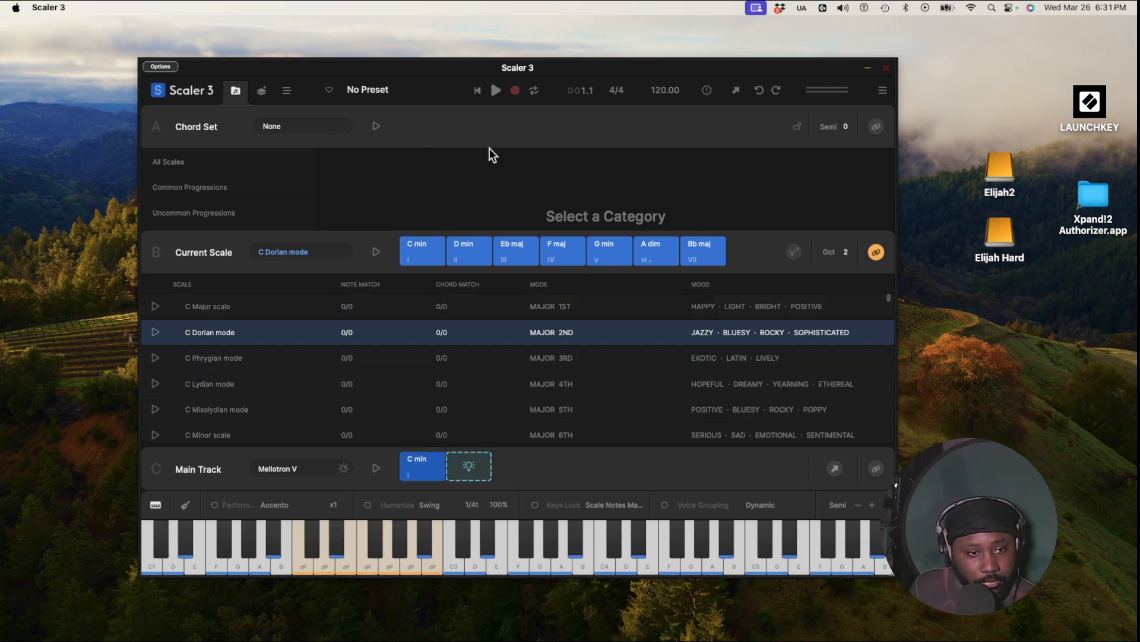
click(418, 248)
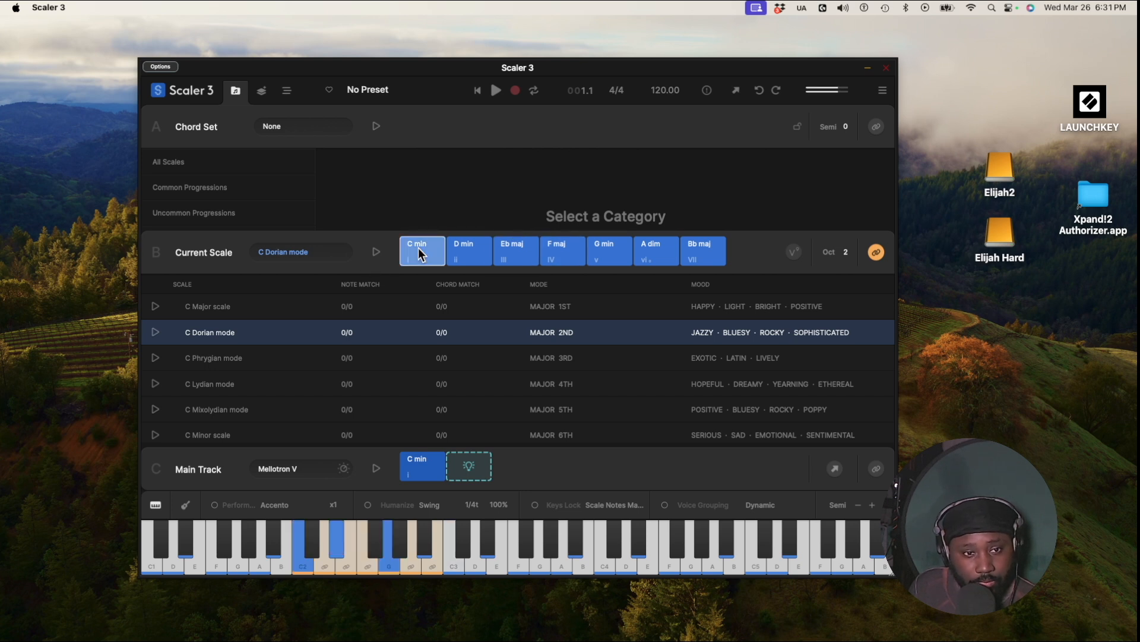
click(573, 256)
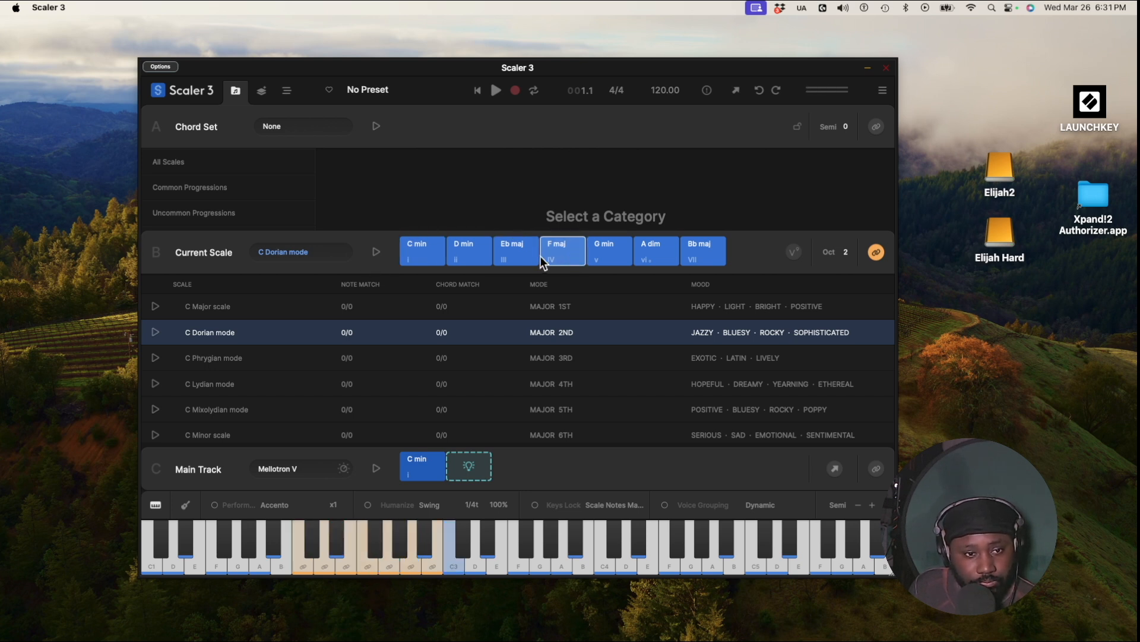
click(526, 258)
click(600, 258)
drag(565, 257, 481, 470)
drag(510, 255, 515, 469)
click(604, 264)
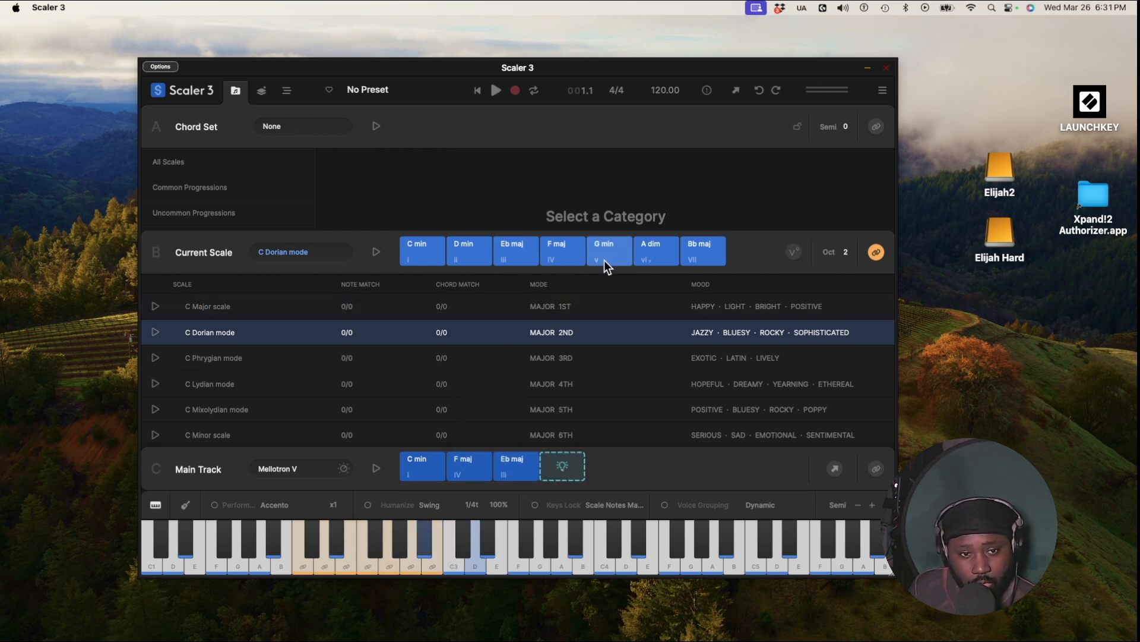
drag(603, 254, 554, 461)
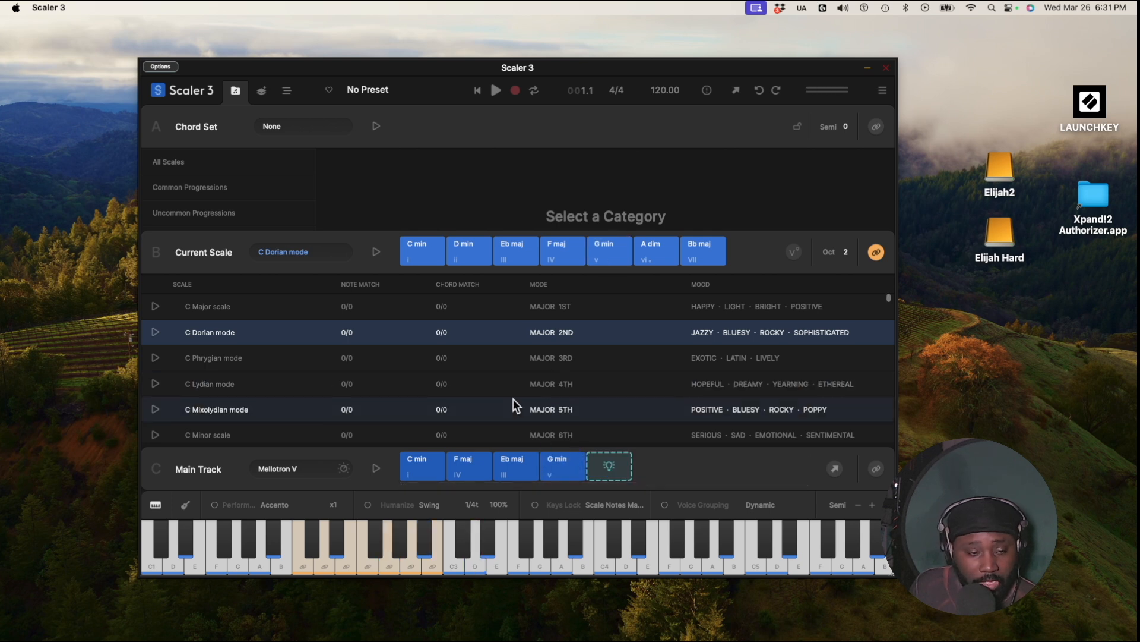
Step: Switch the keyboard binding from Current Scale to Main Track and enlarge the Chord Set section
click(876, 252)
click(876, 469)
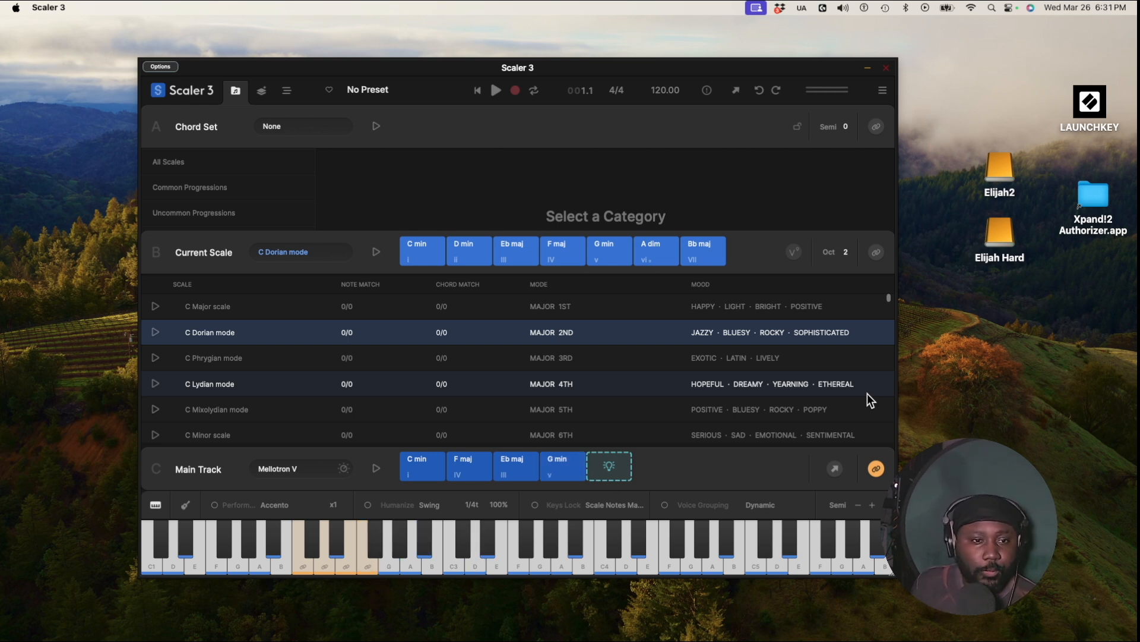
drag(343, 230, 329, 355)
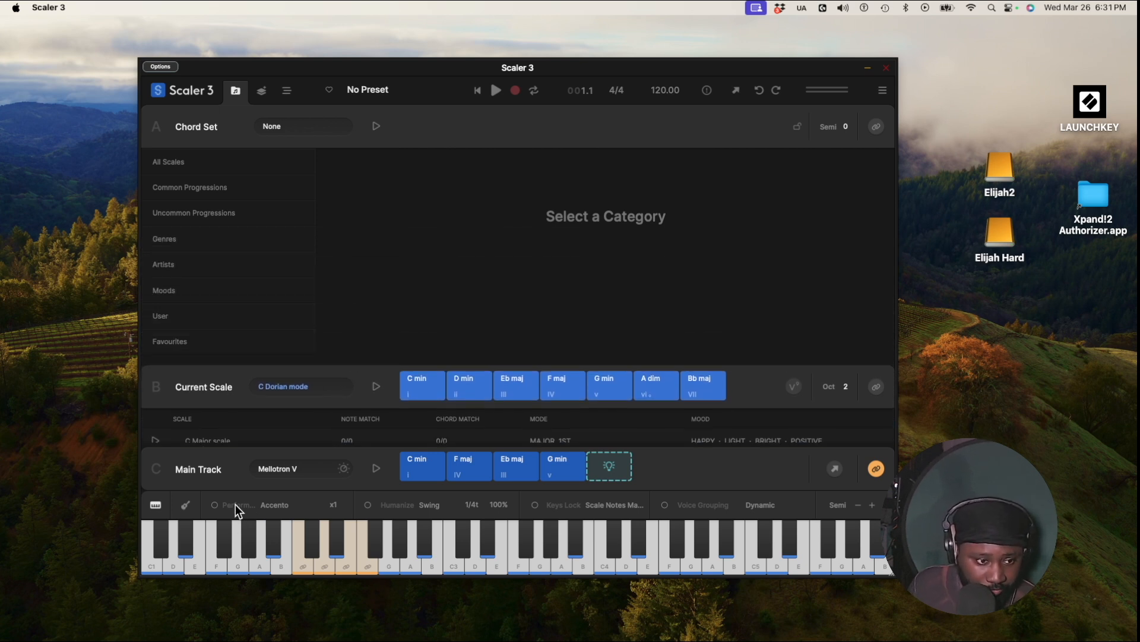
Step: Enable Perform mode for the Main Track and preview the Color B 1 melody in the Motions browser
click(214, 505)
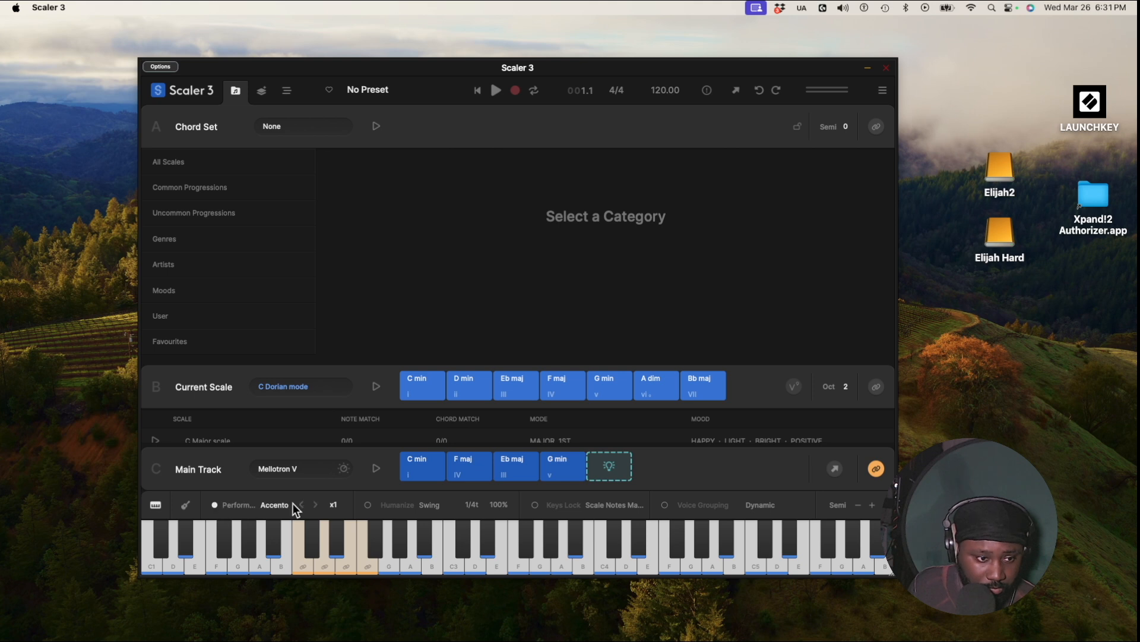
click(270, 503)
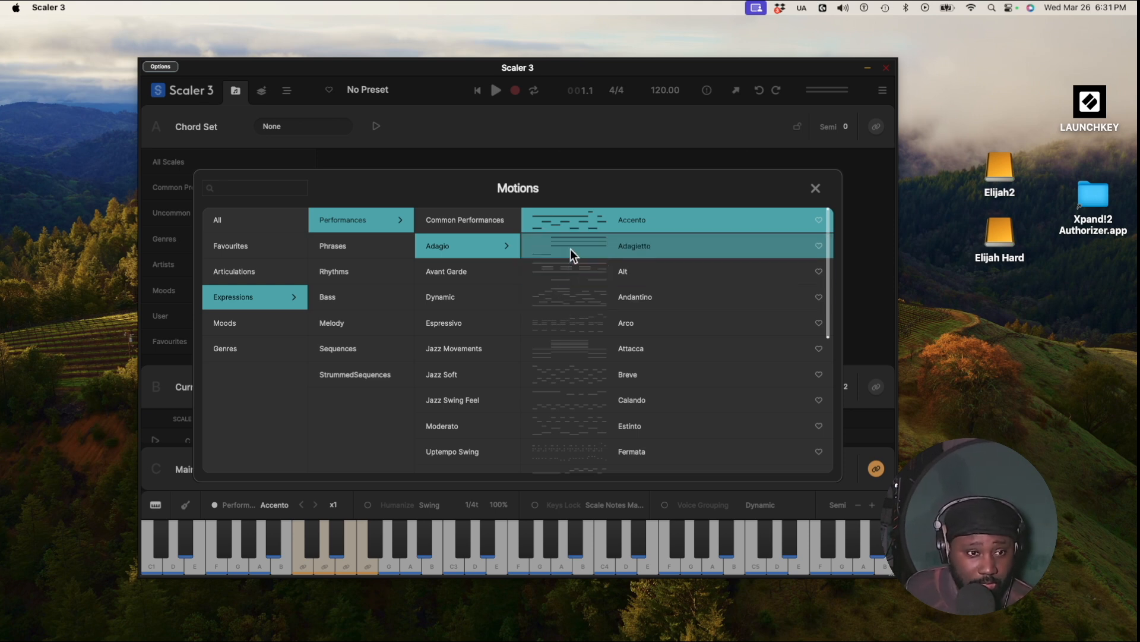
click(357, 319)
click(451, 248)
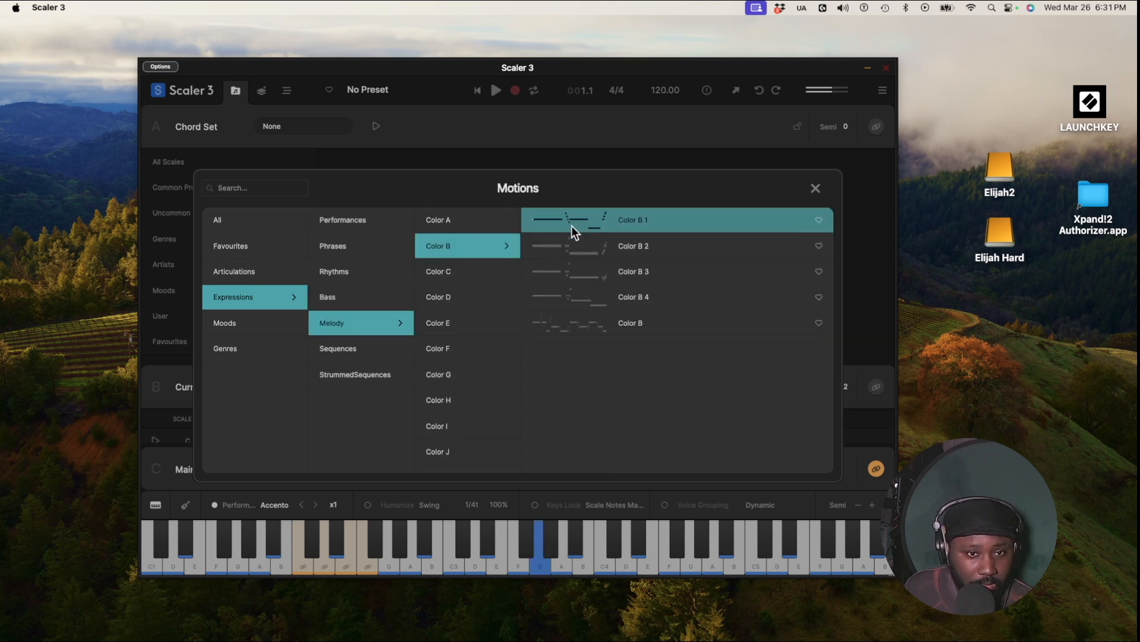
click(564, 227)
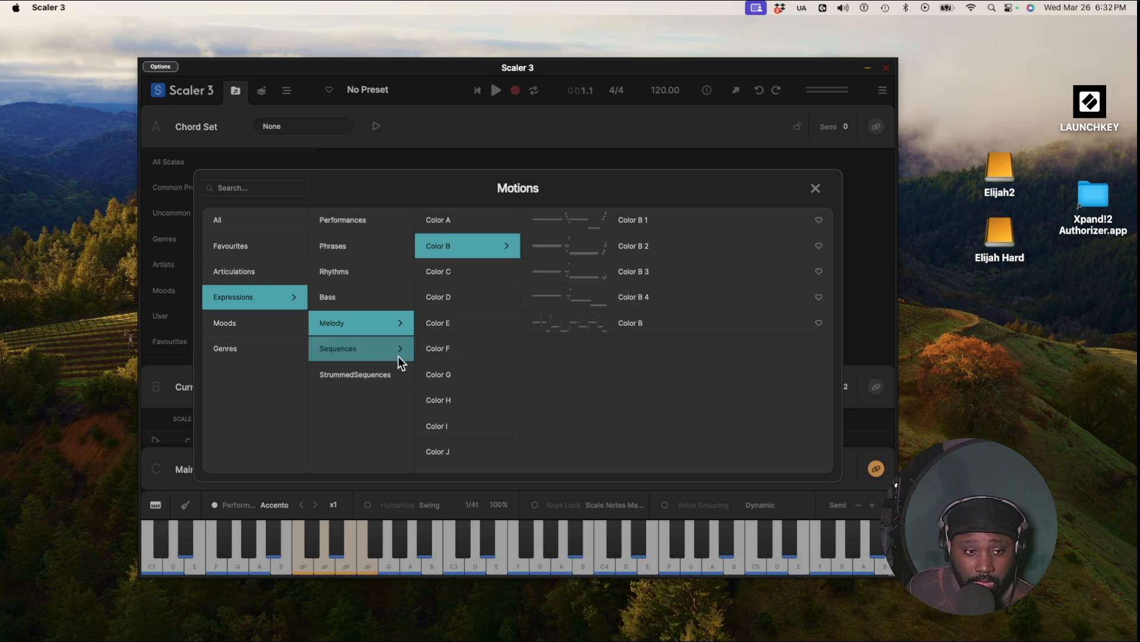
Step: Preview the Chordal 2 motion from the Common Phrases expressions
click(358, 260)
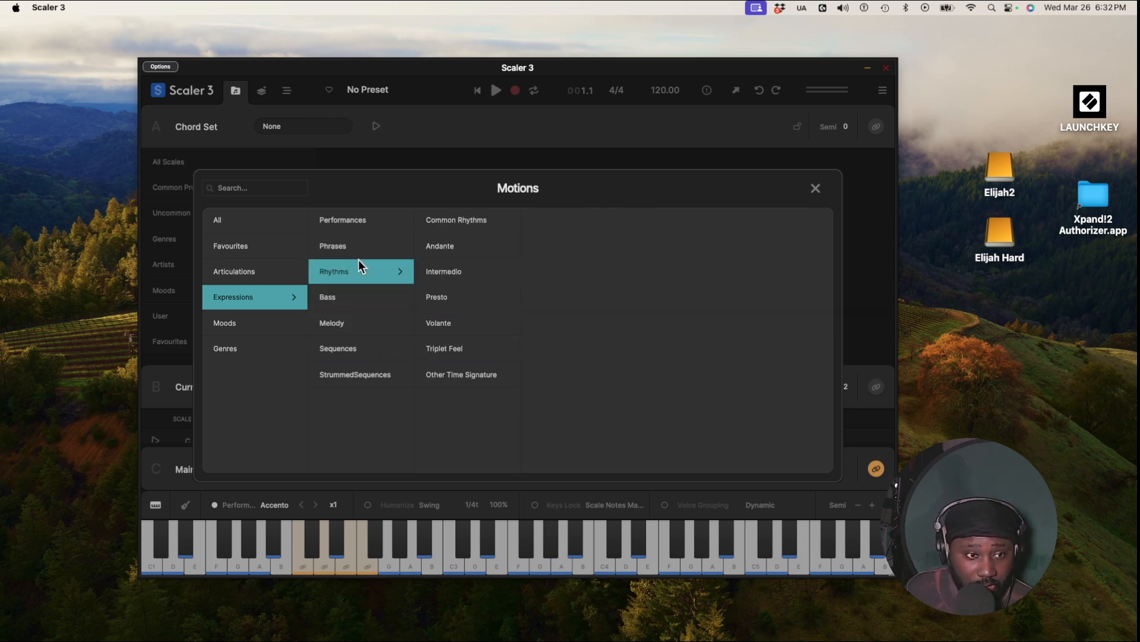
click(359, 246)
click(467, 224)
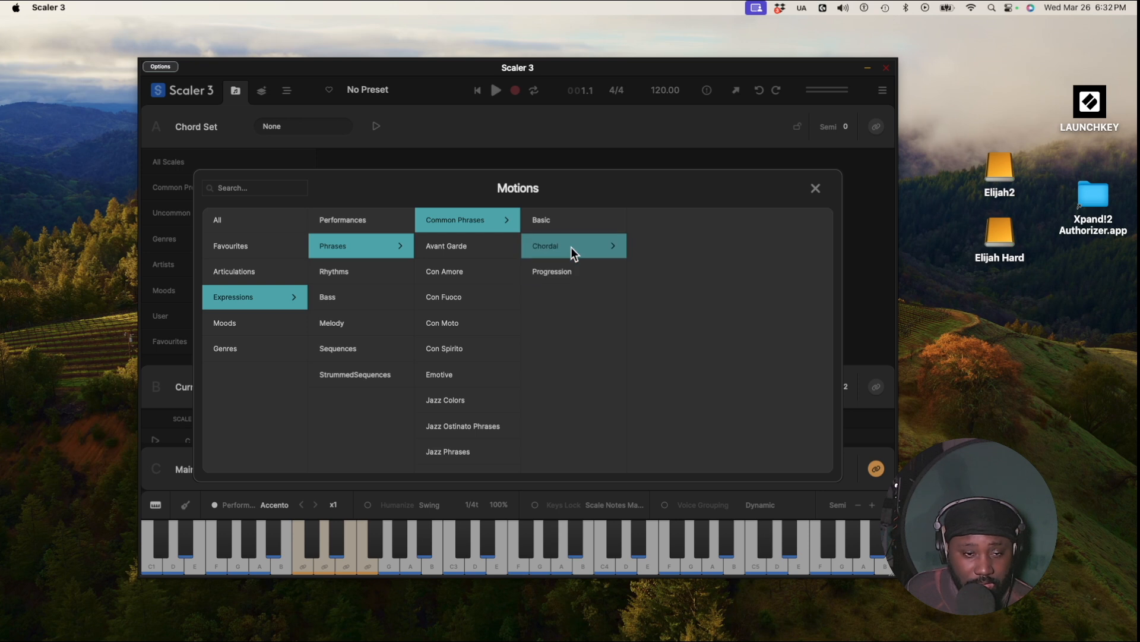
click(614, 243)
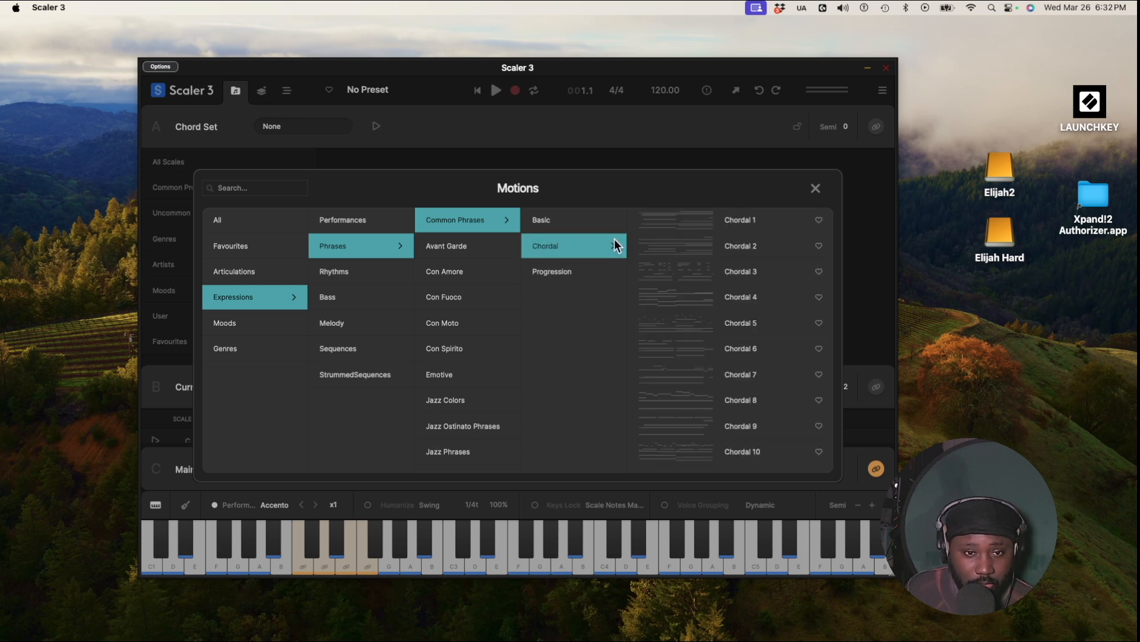
click(665, 248)
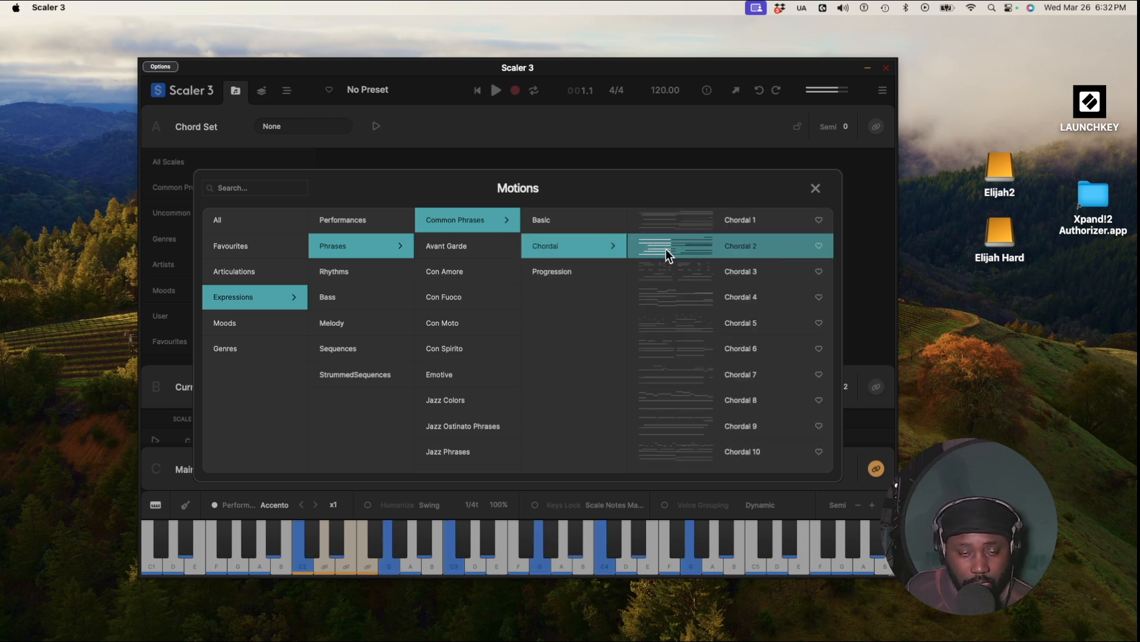
Step: Preview Emotive Phrase 3 and Emotive Phrase 7 from the Emotive phrases
click(427, 371)
click(554, 278)
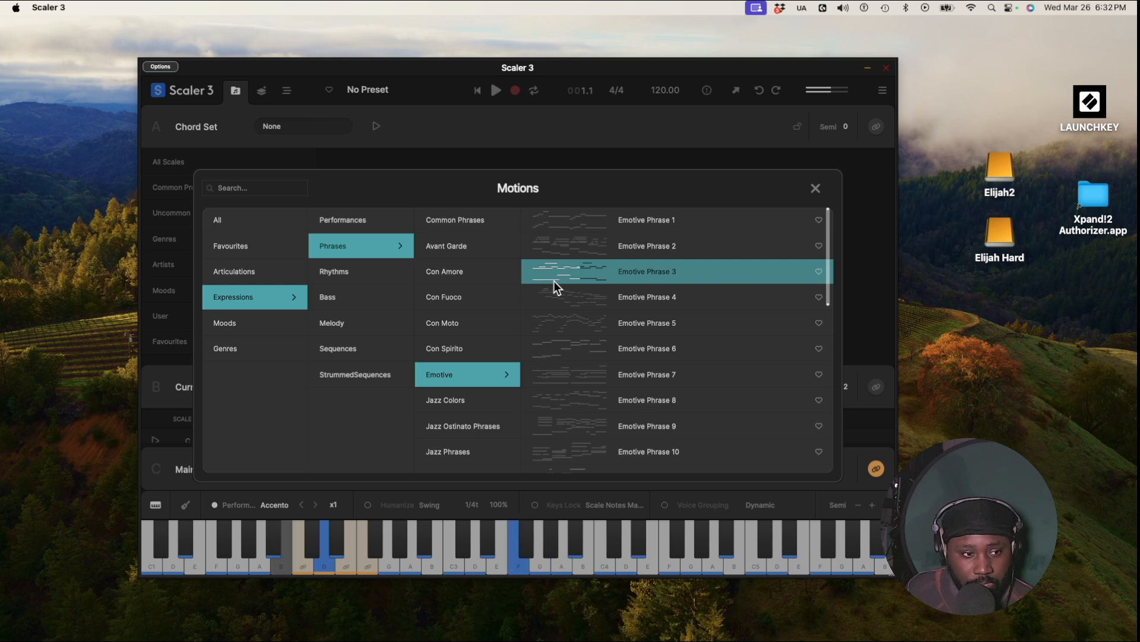
click(544, 384)
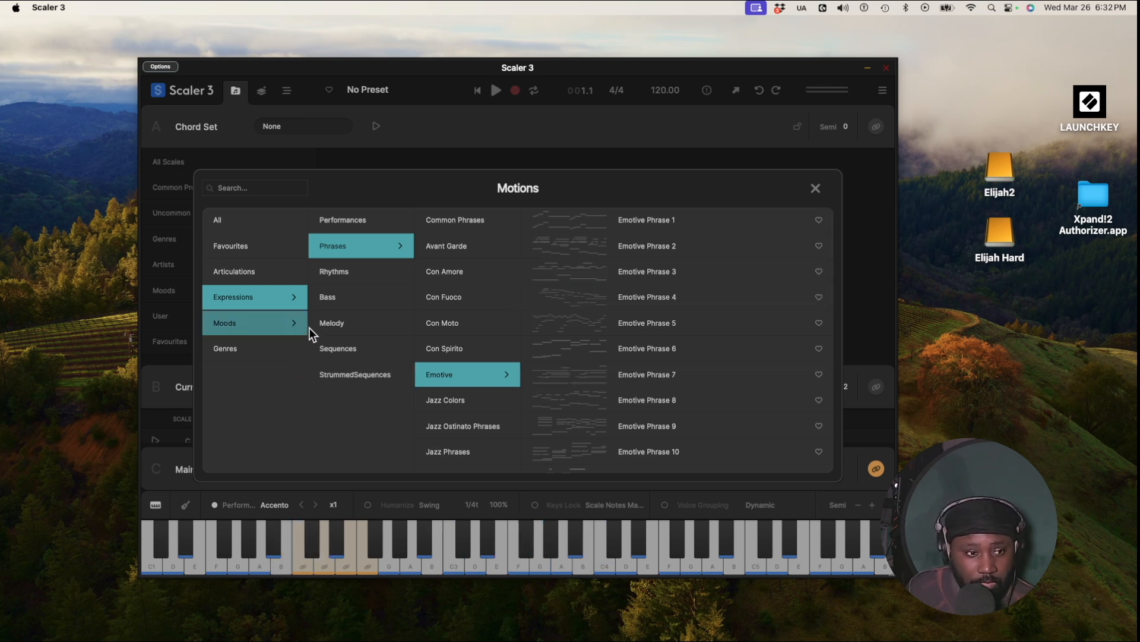
Step: Preview the Fuoco motion from the Con Moto phrases of the Cinematic genre
click(246, 351)
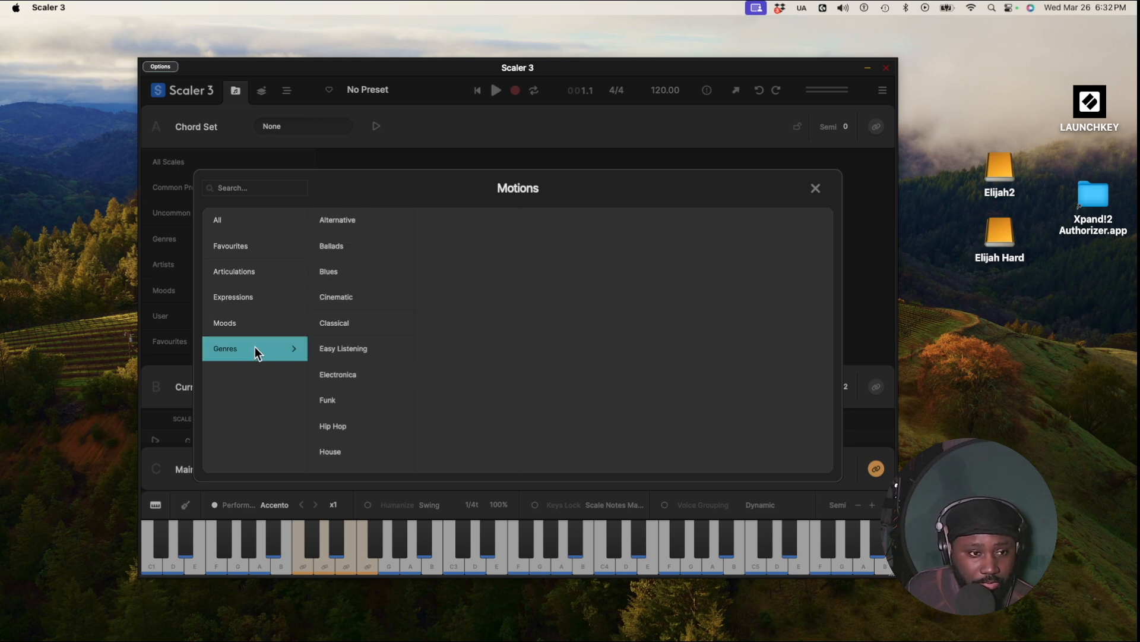
click(361, 295)
click(490, 244)
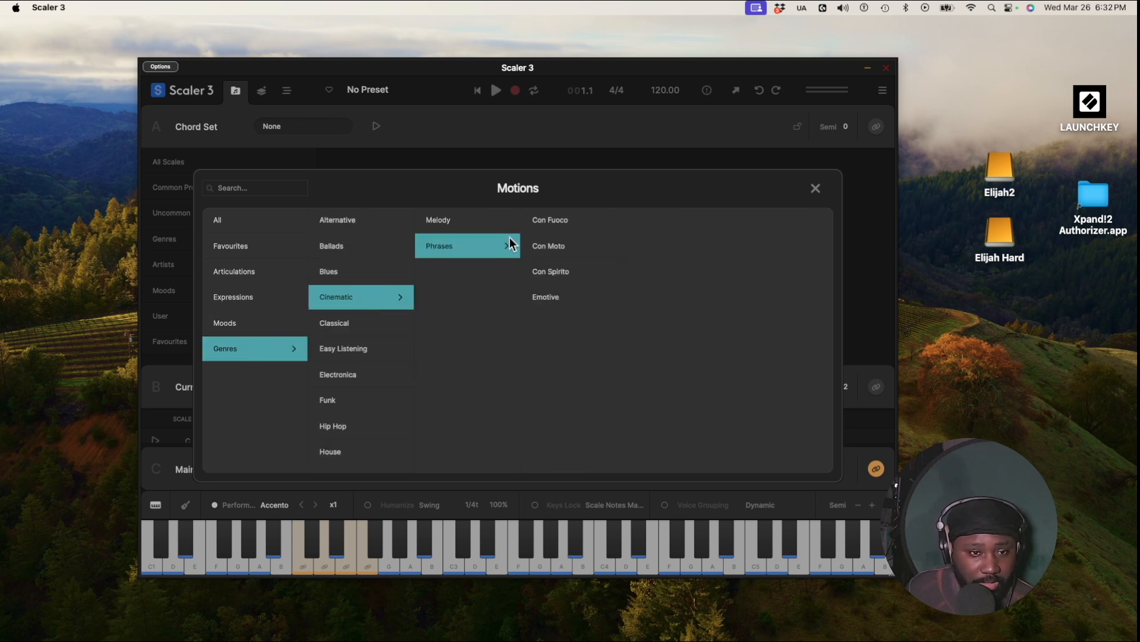
click(556, 248)
click(699, 251)
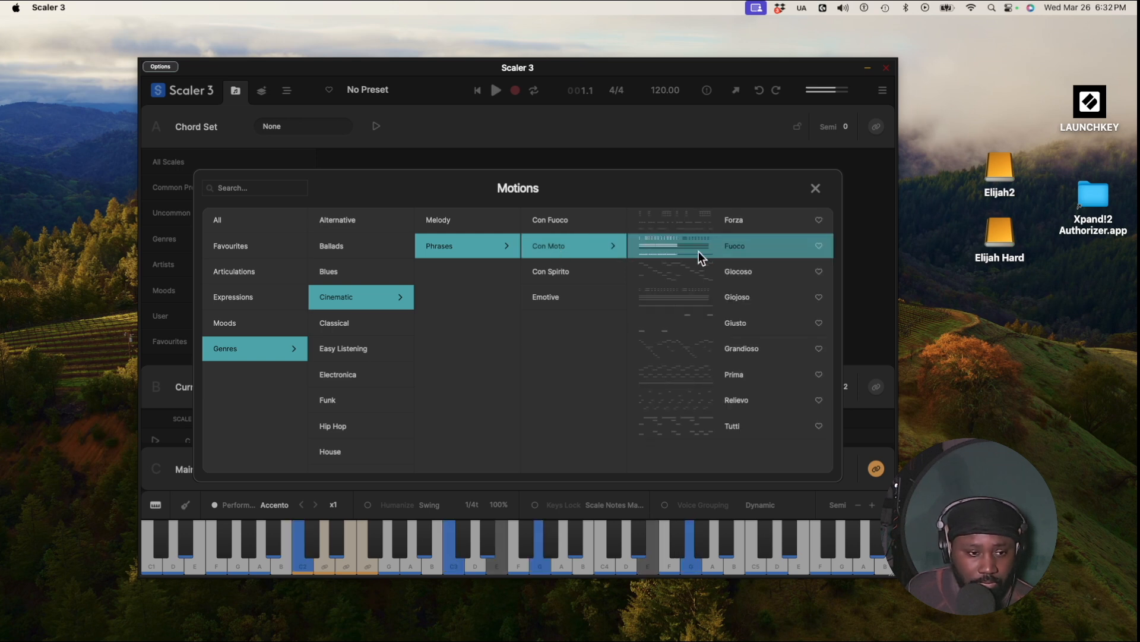
Step: Preview the Urban 2 motion from the Urban Bass set of the Hip Hop genre
click(367, 419)
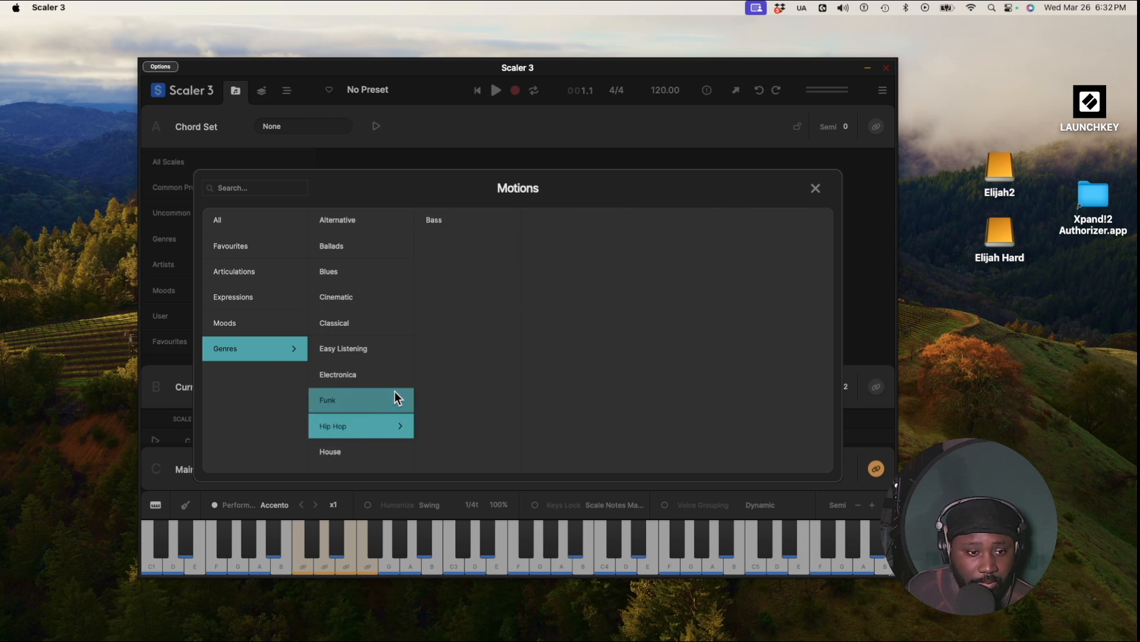
click(470, 226)
click(571, 227)
click(665, 247)
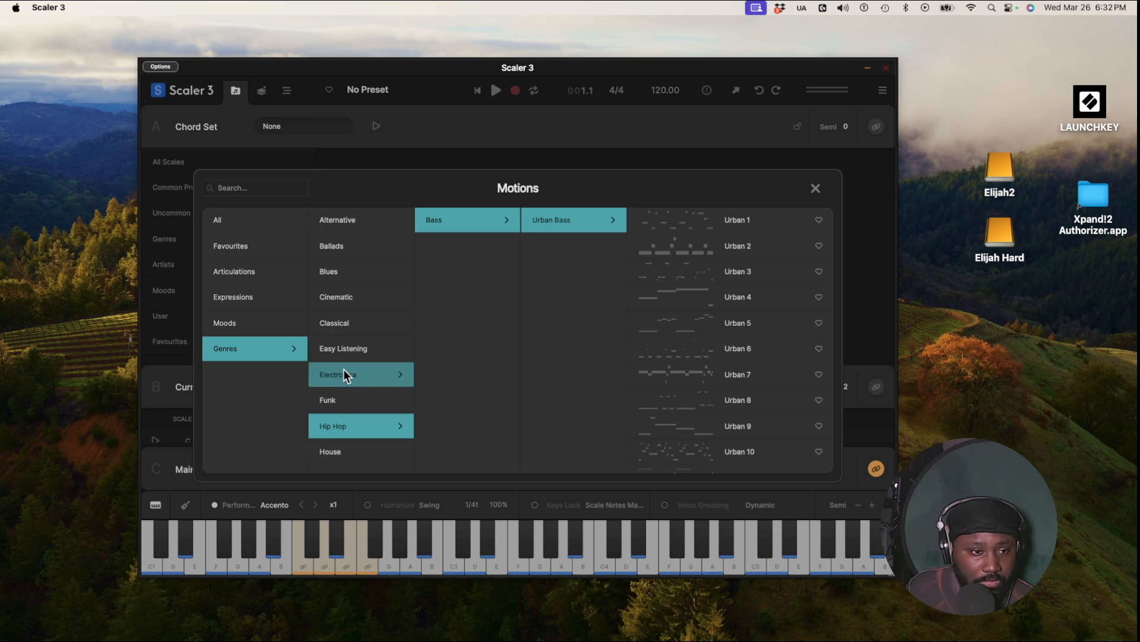
Step: Preview the Melodrama motion from the Pop genre's Con Moto phrases and choose Emotive Phrase 4 from its Emotive phrases
scroll(339, 440, down, 8)
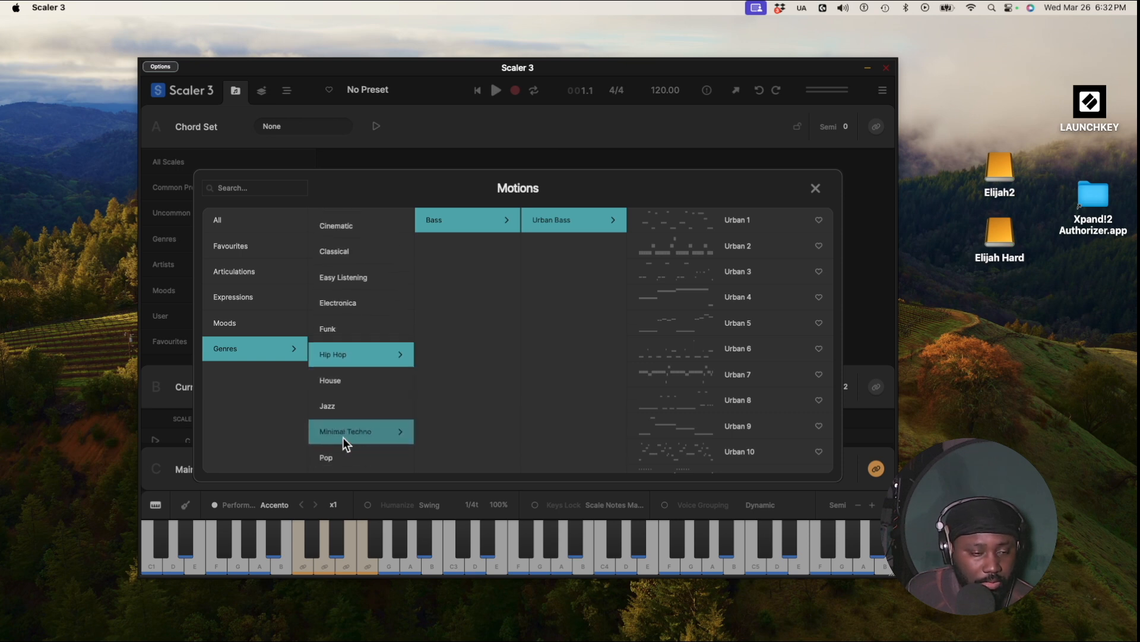
click(338, 458)
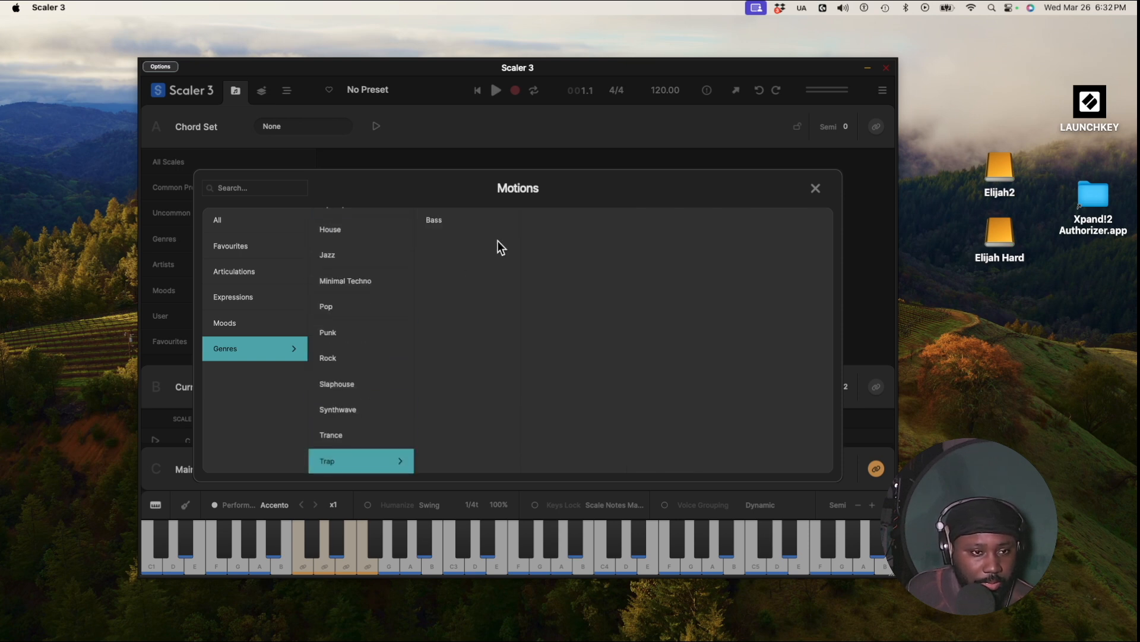
click(378, 314)
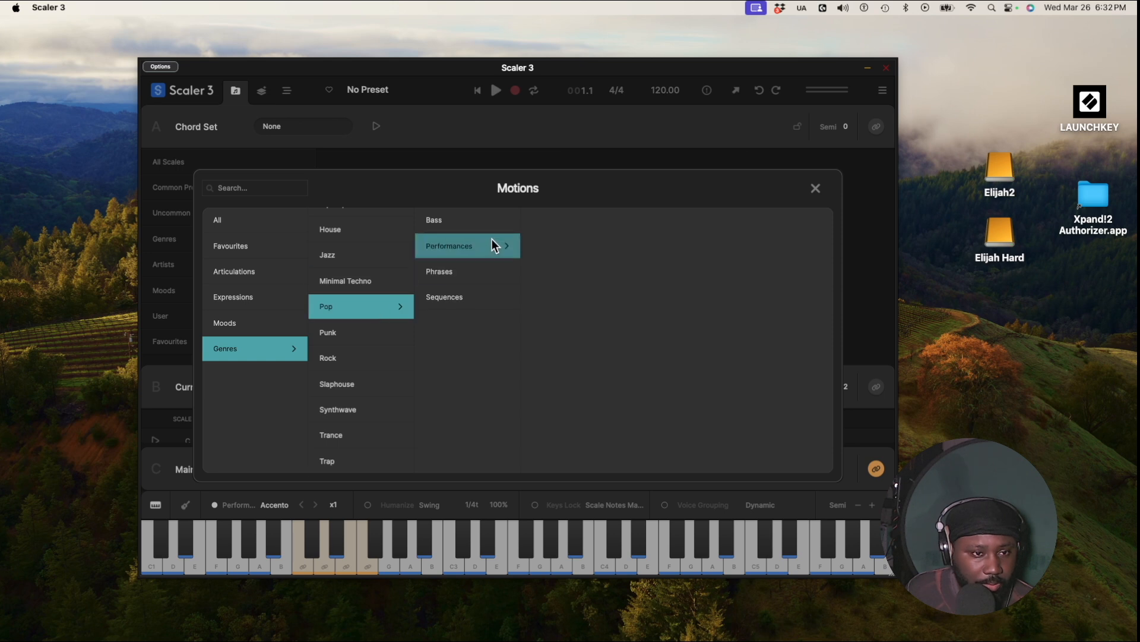
click(470, 272)
click(588, 297)
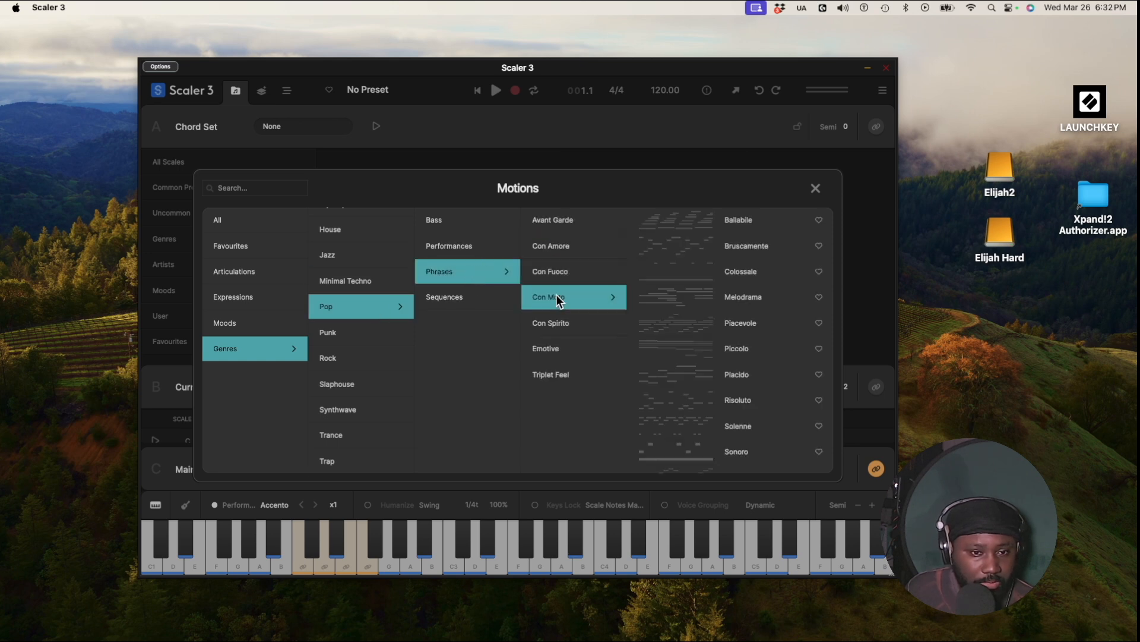
click(676, 299)
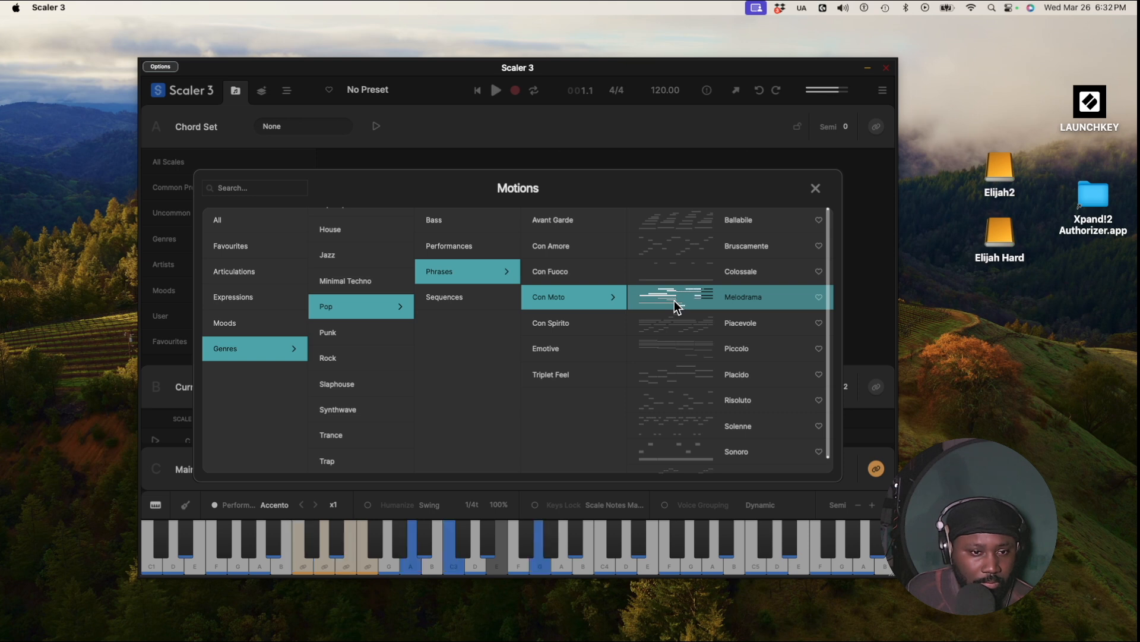
click(577, 349)
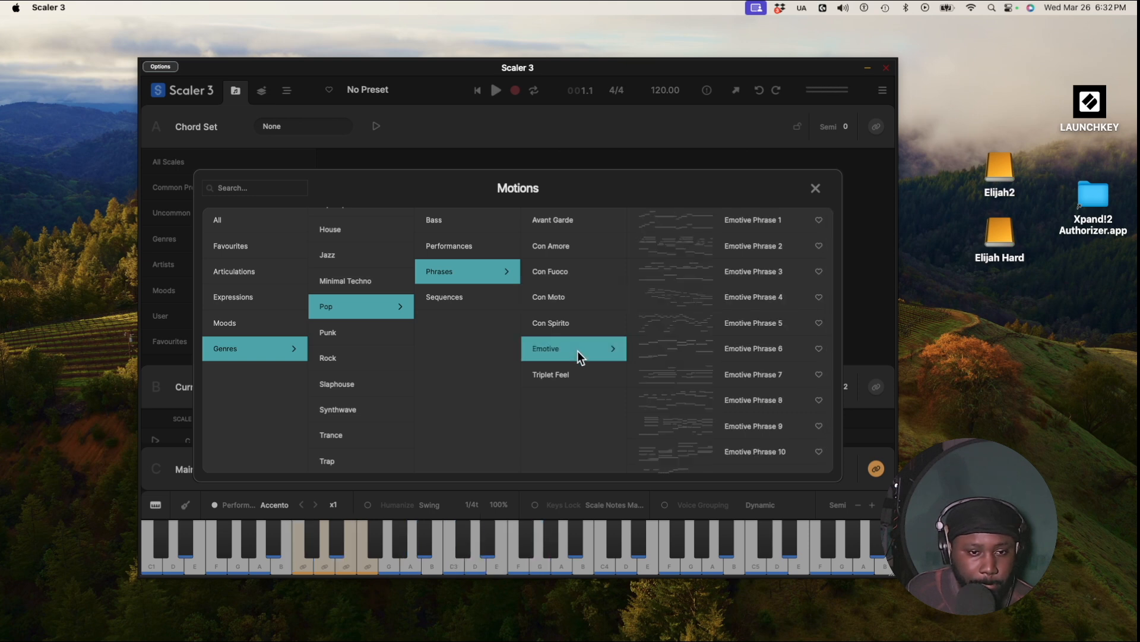
click(657, 305)
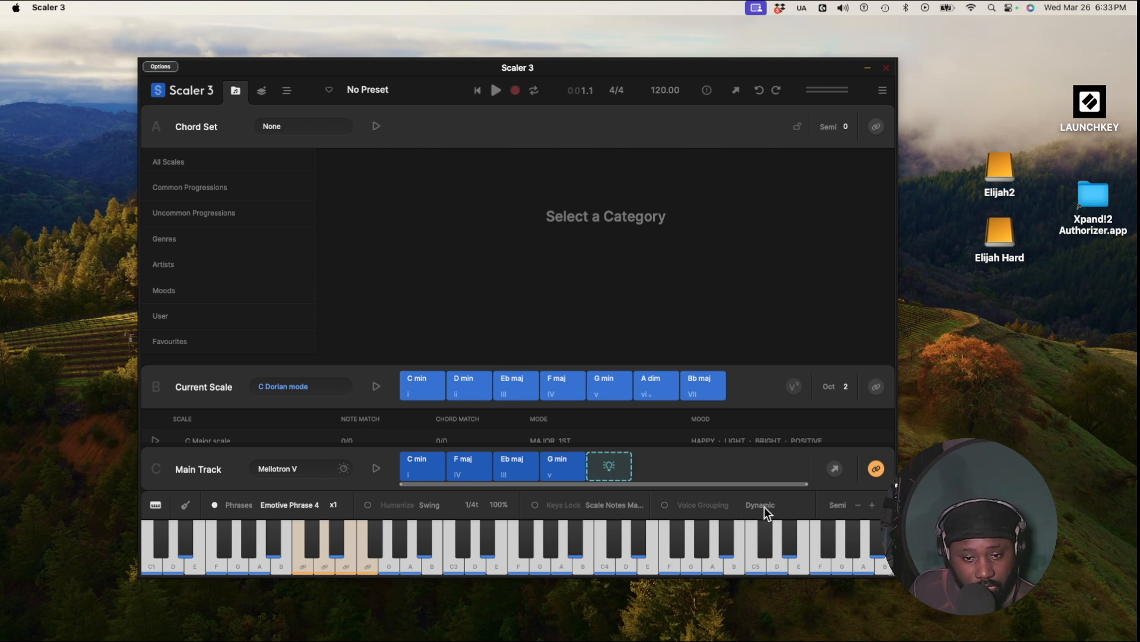
Step: Turn Voice Grouping on to view its available voicing modes and switch it back off without changing the mode
click(665, 504)
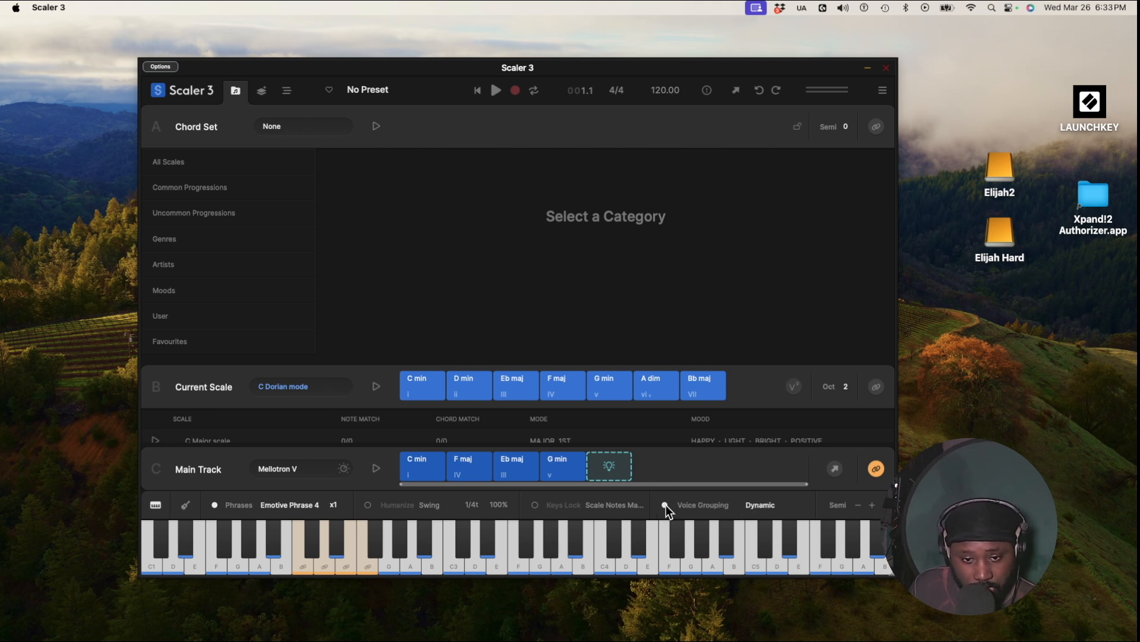
click(750, 505)
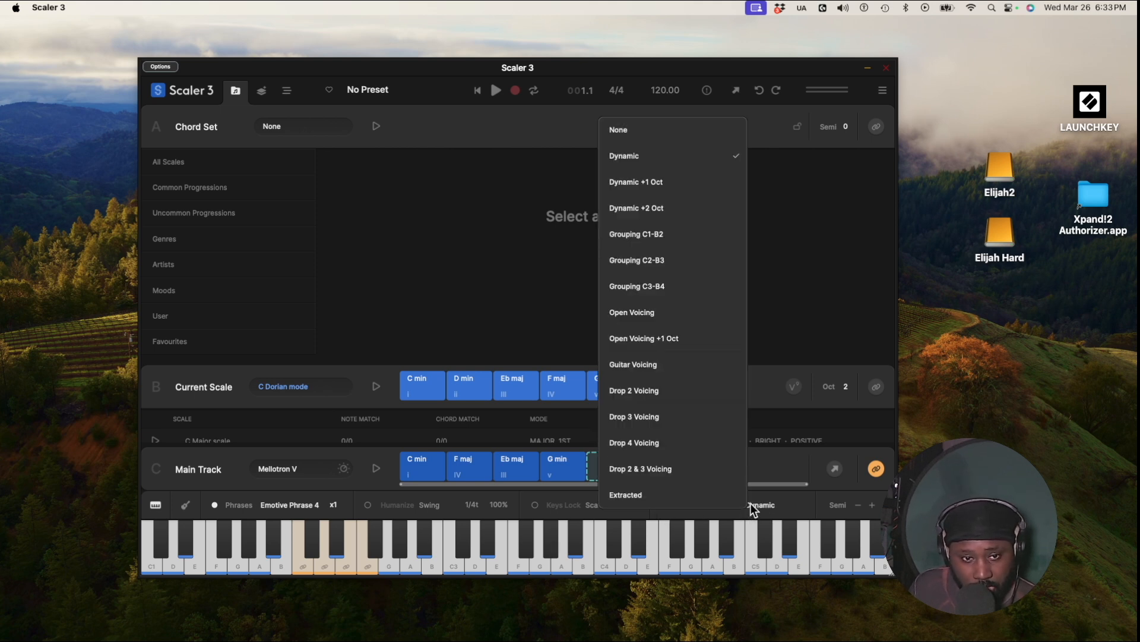
click(796, 512)
click(665, 505)
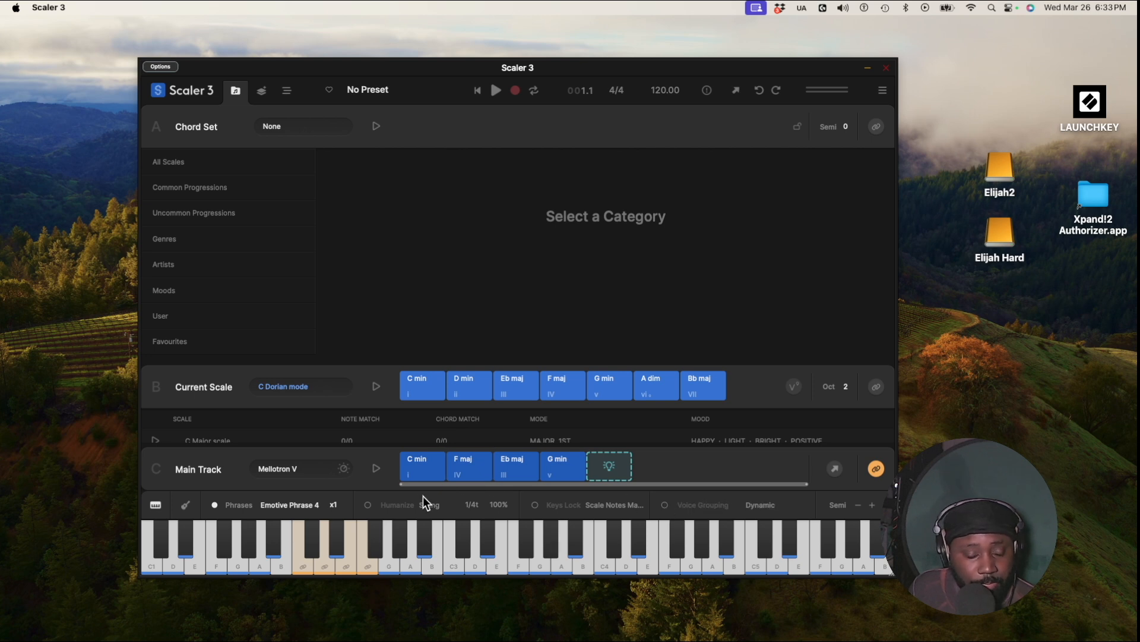
Step: Turn off the Phrases motion, view the guitar fretboard and hide the instrument display
click(214, 504)
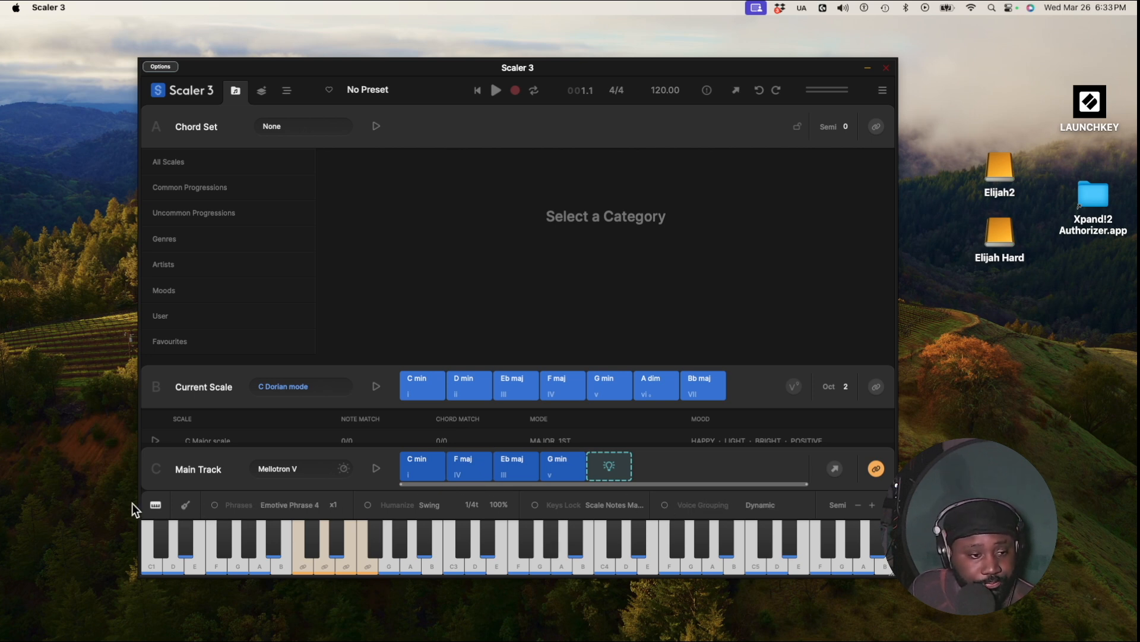
click(155, 506)
click(152, 557)
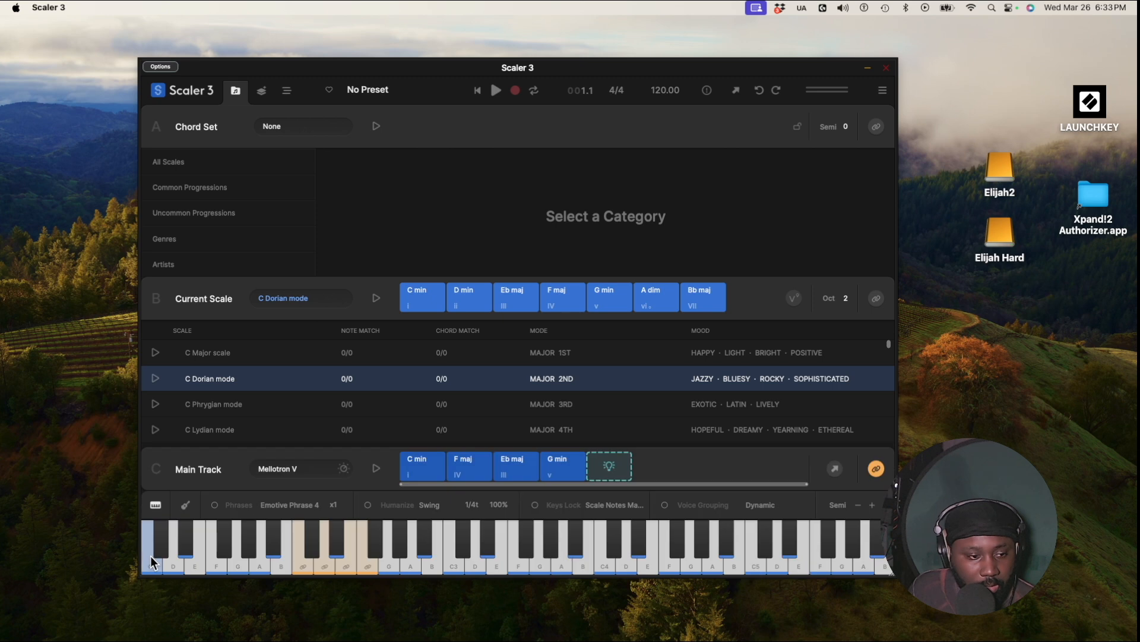
click(182, 505)
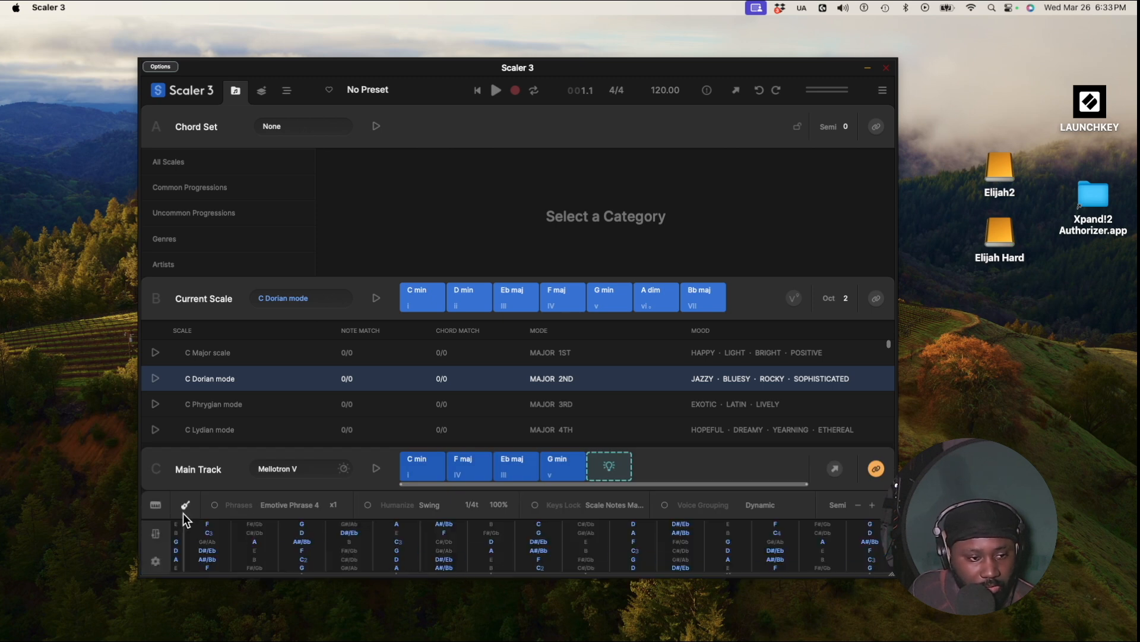
click(183, 505)
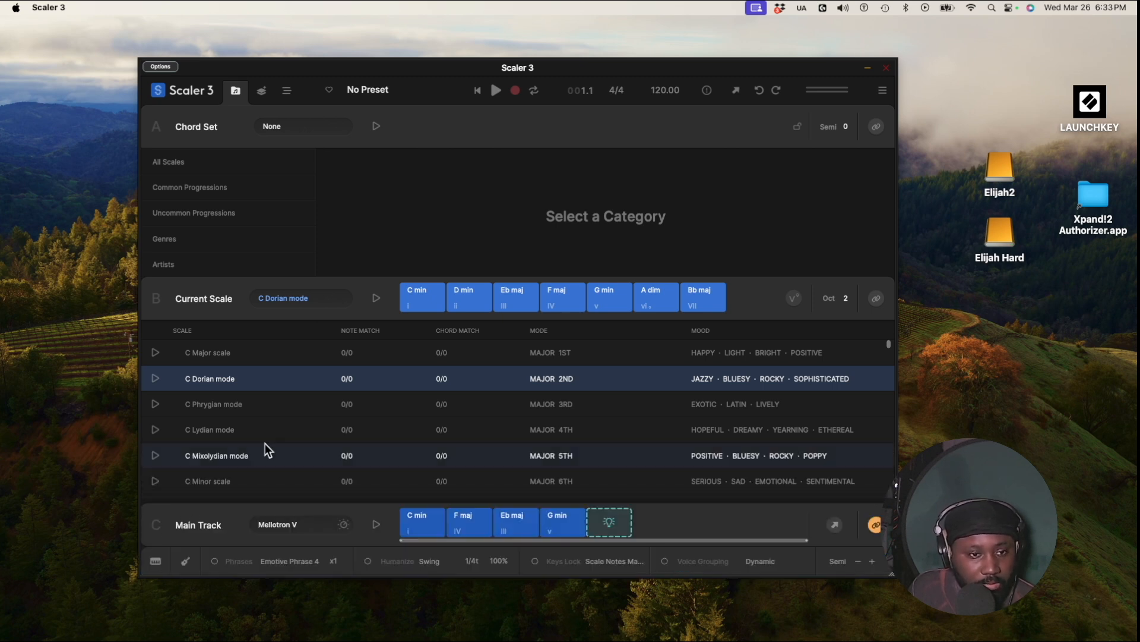
Step: Enlarge the chord set browser, load the Anime 3 chord set from the Dramatic mood and play it
drag(383, 285, 381, 373)
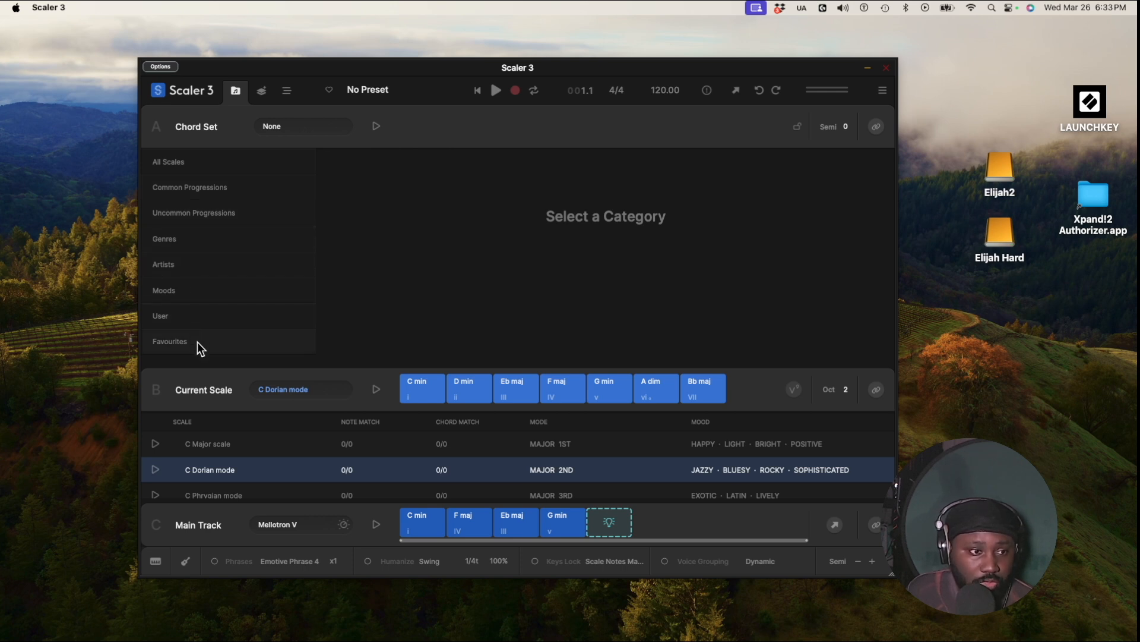
click(203, 244)
click(186, 313)
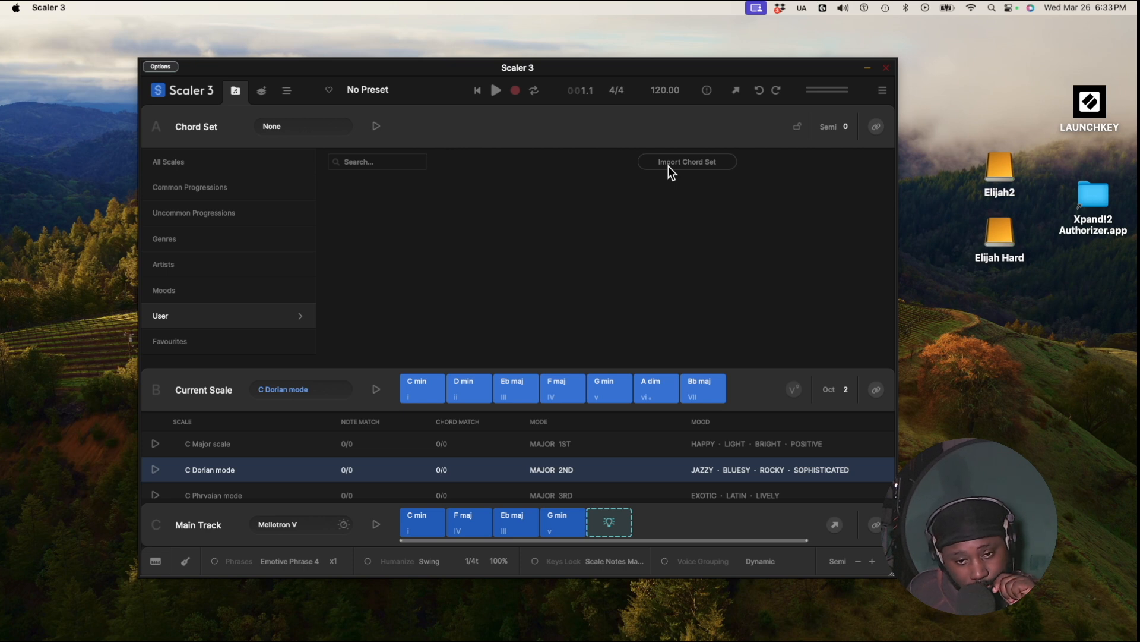
click(219, 290)
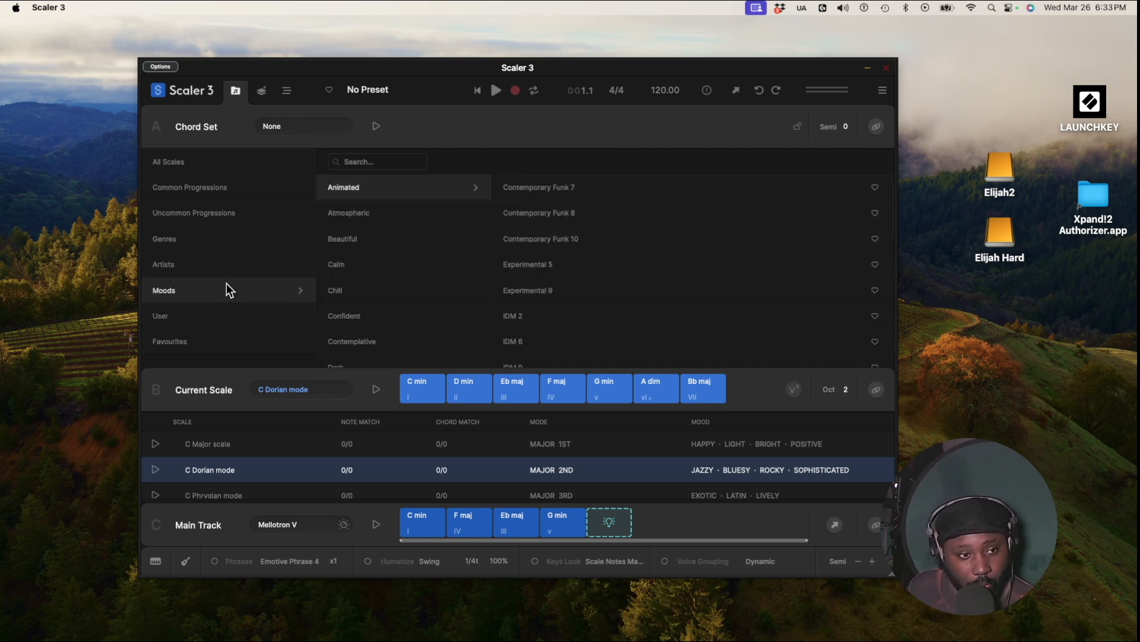
scroll(415, 276, down, 1)
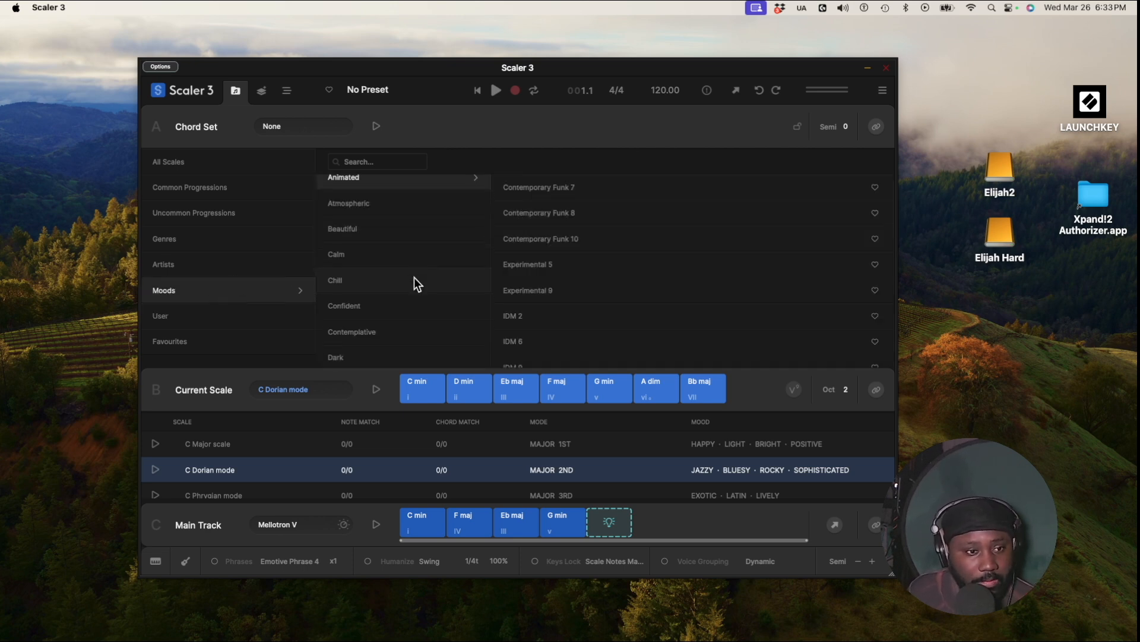
scroll(416, 273, down, 3)
click(417, 272)
scroll(579, 248, down, 1)
scroll(557, 226, up, 1)
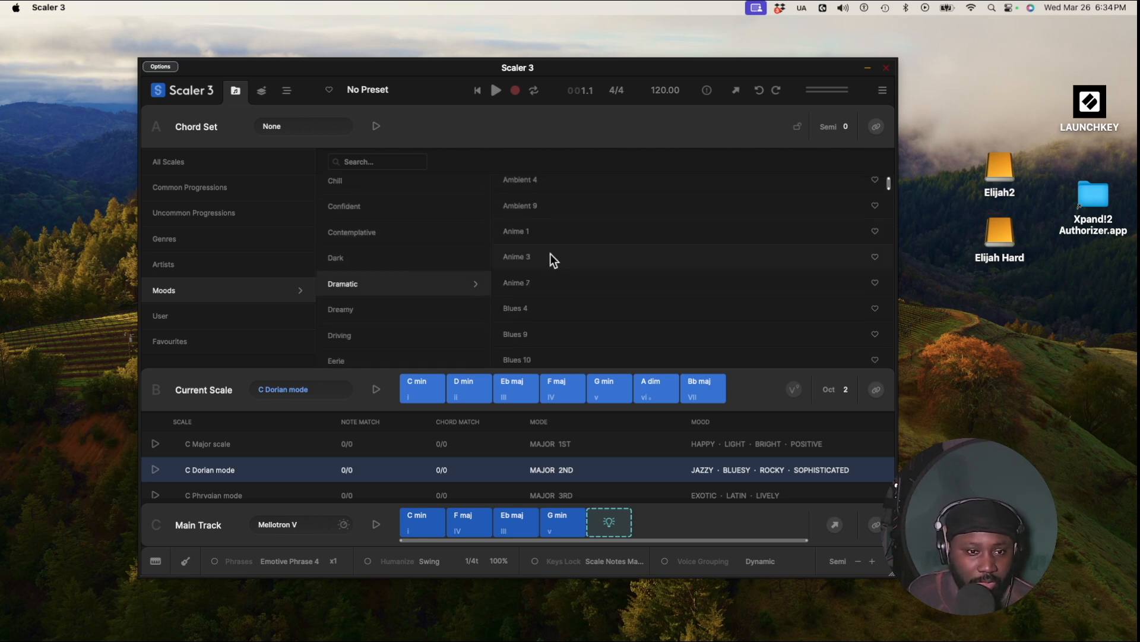
click(550, 257)
click(376, 126)
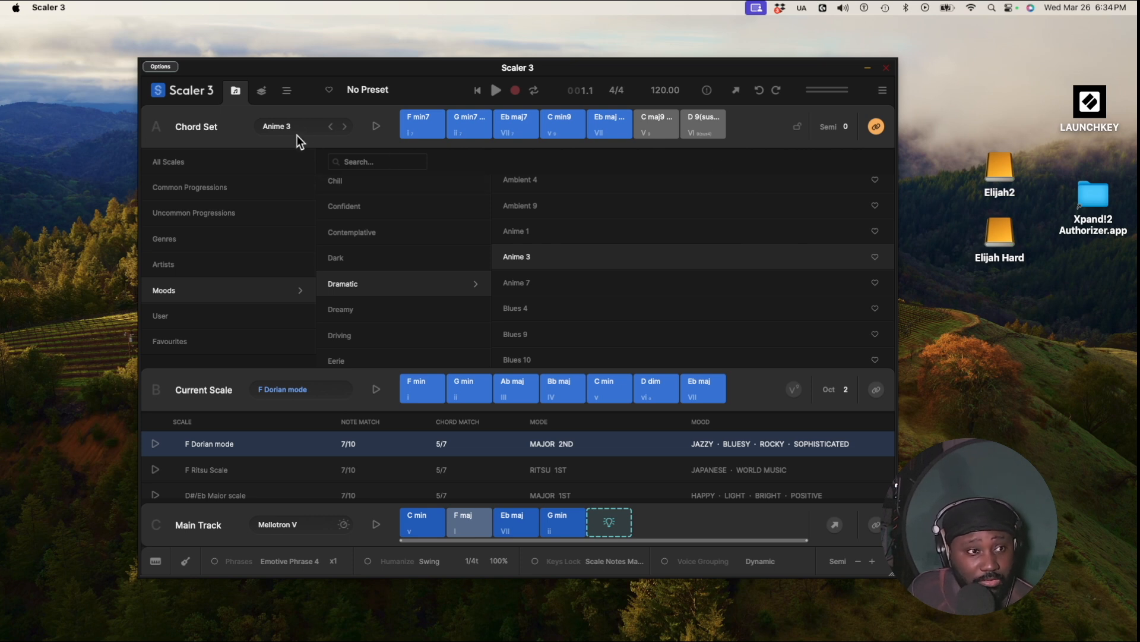
Step: Open the Explore chord map and set its genre to Cinematic and its mood to Dark
click(261, 92)
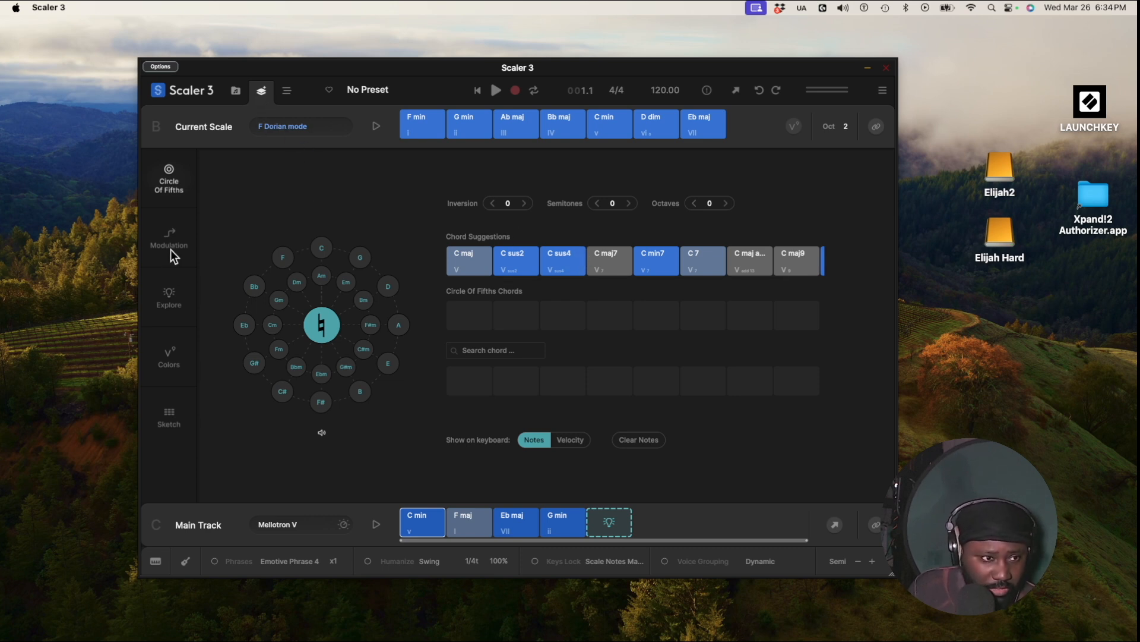
click(164, 214)
click(176, 297)
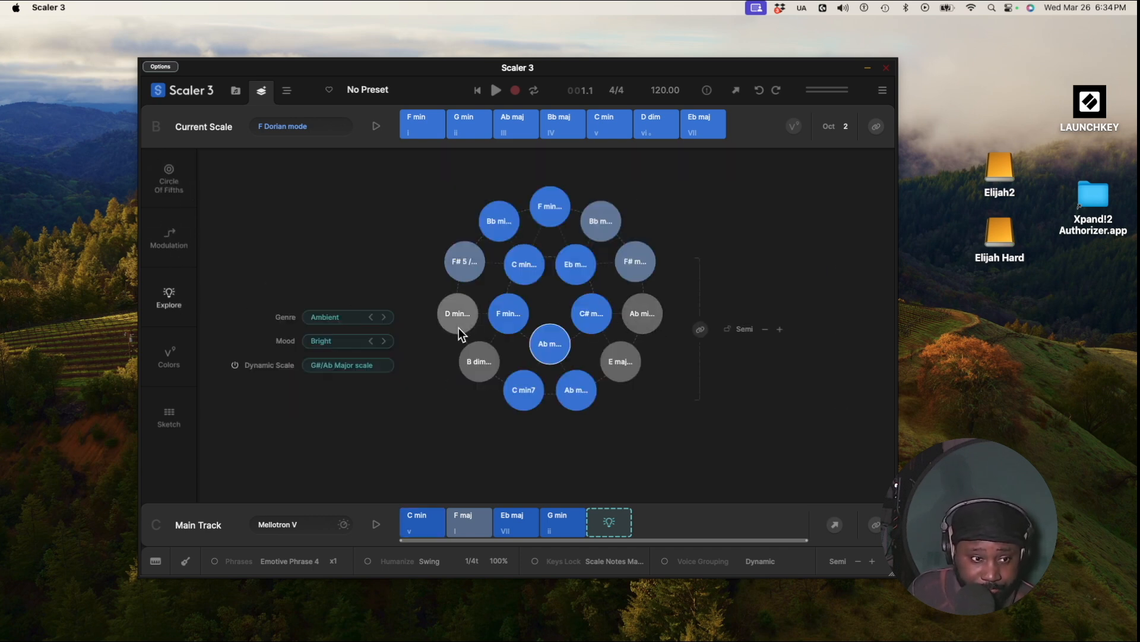
click(352, 343)
click(380, 327)
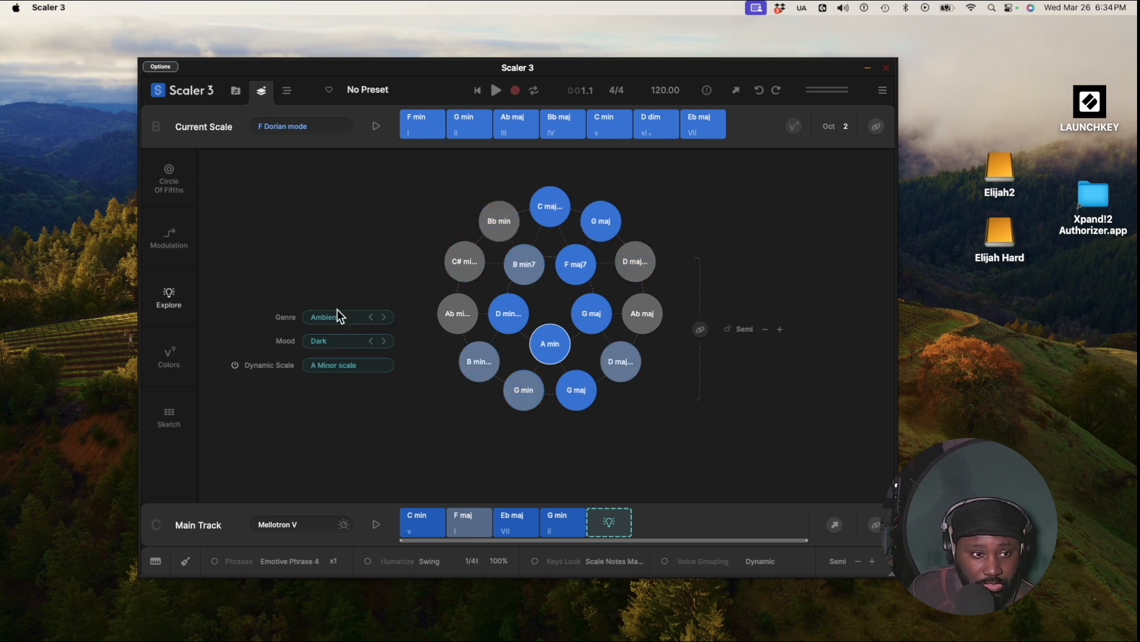
click(337, 315)
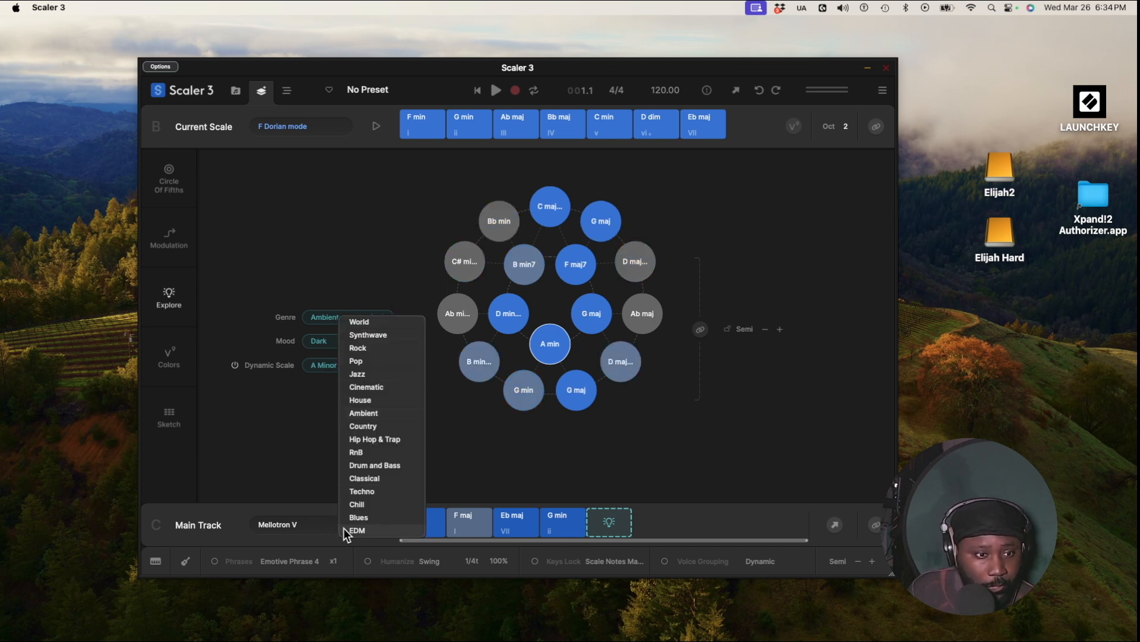
click(380, 386)
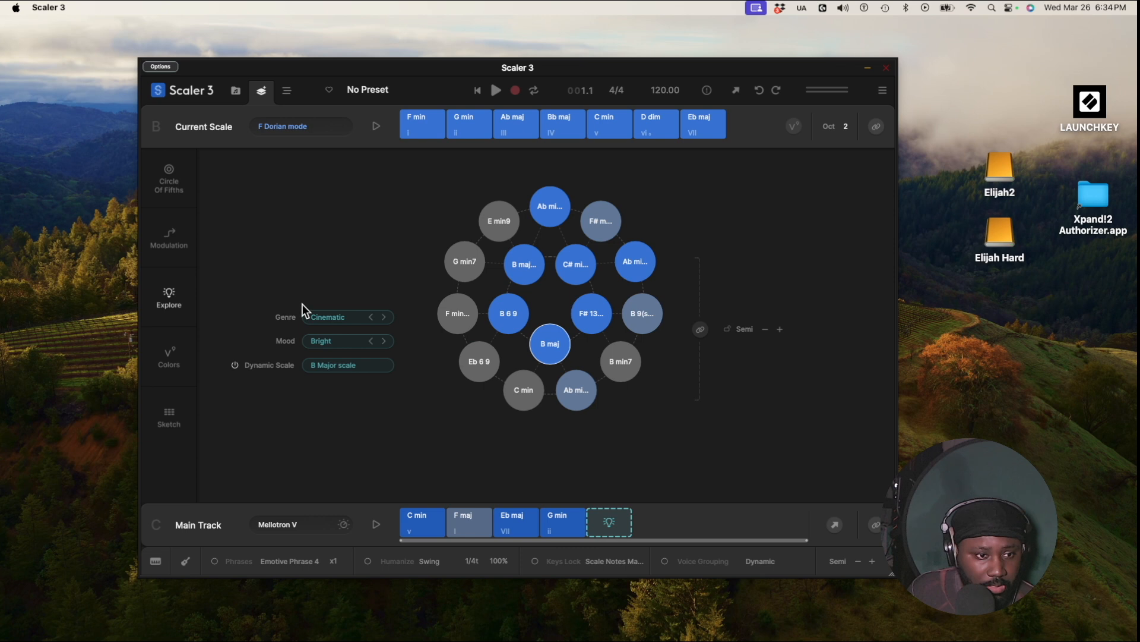
click(337, 340)
click(365, 319)
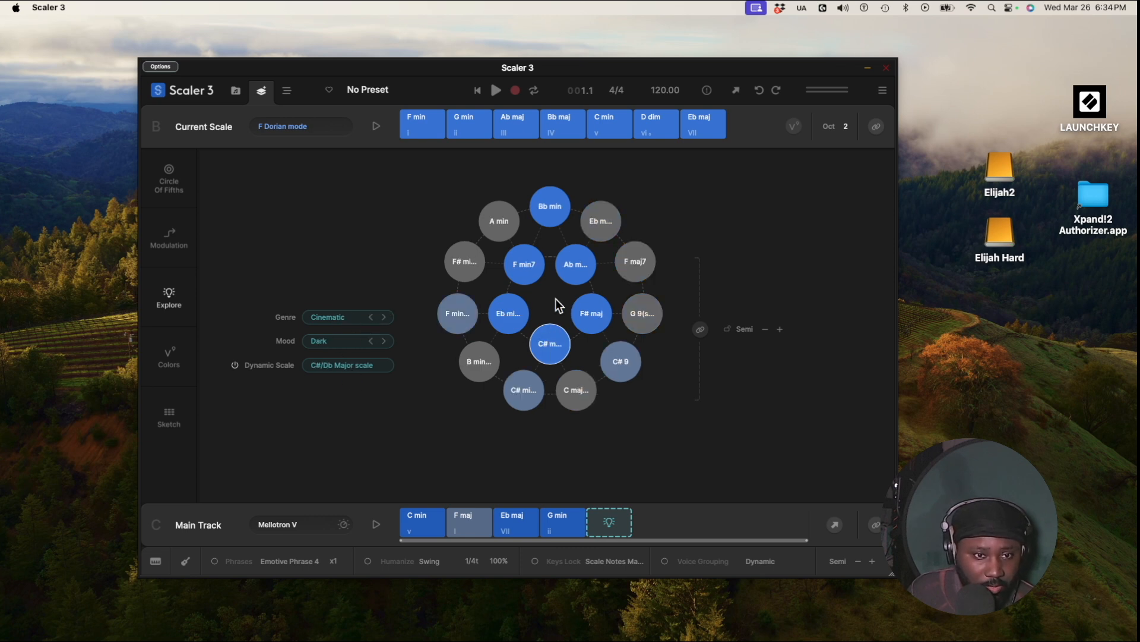
Step: Audition the Db maj7, F min7, inner add 9 and outer F minor chords on the Explore map
click(552, 357)
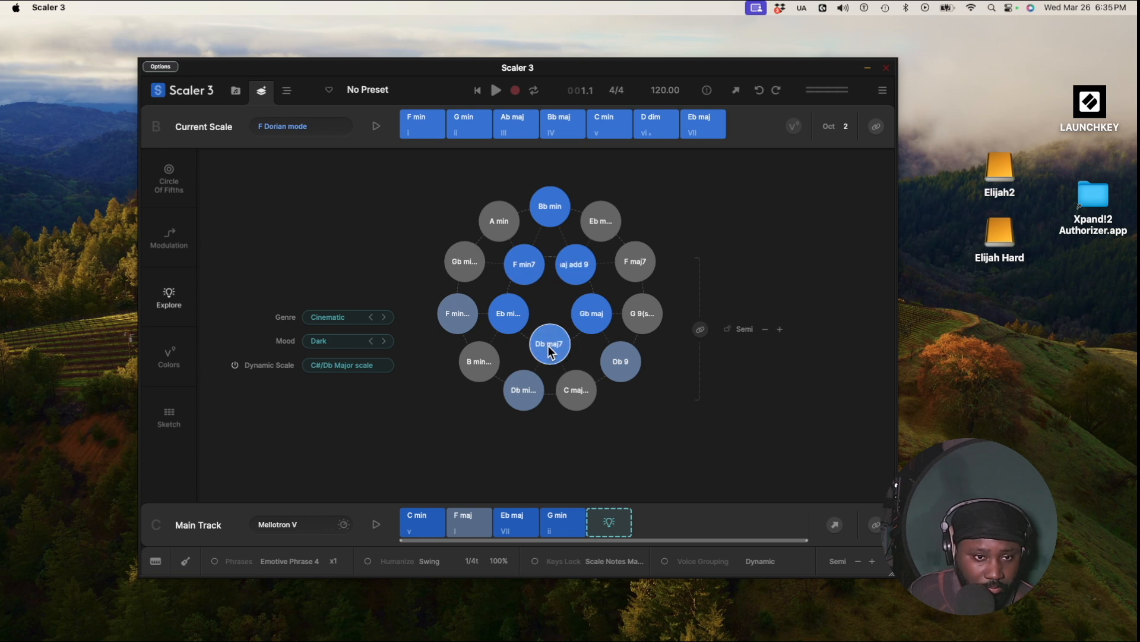
click(525, 275)
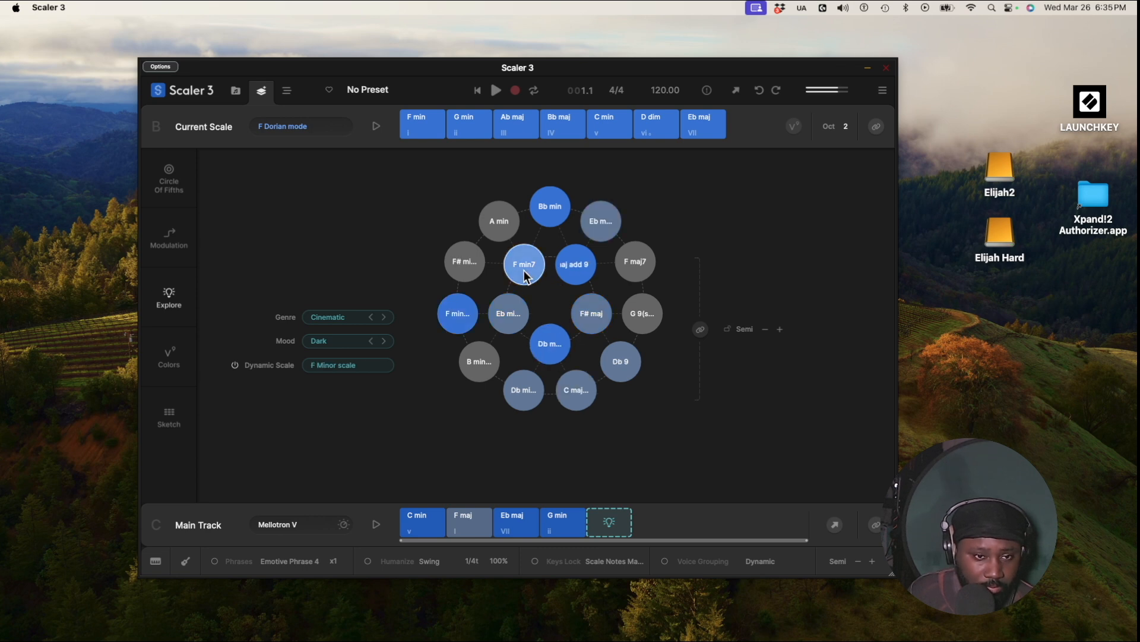
click(562, 276)
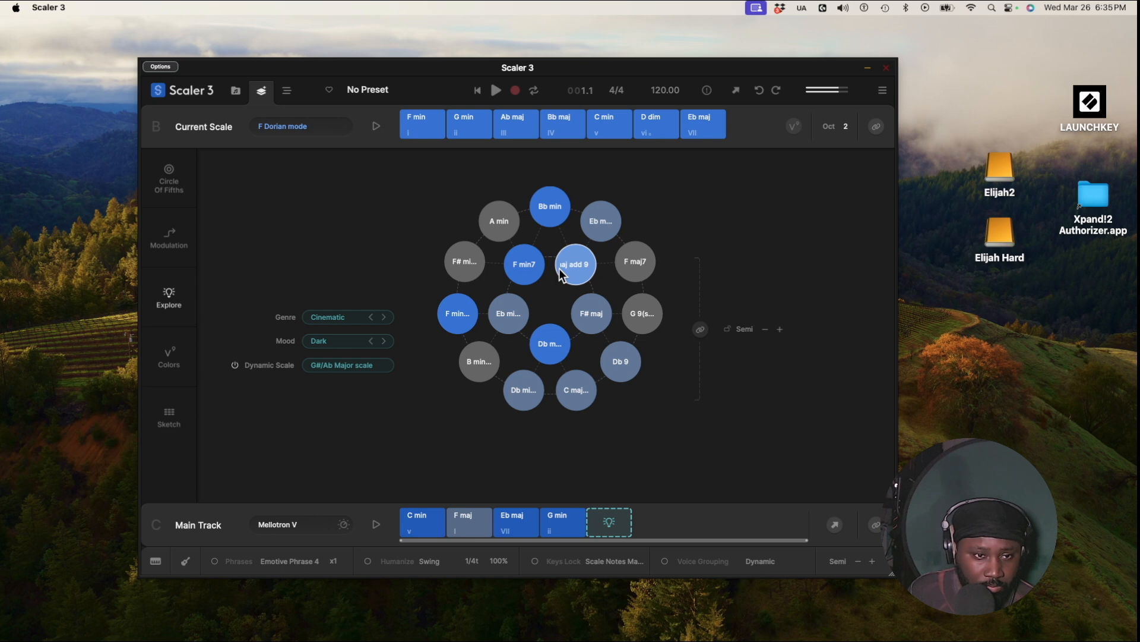
click(457, 310)
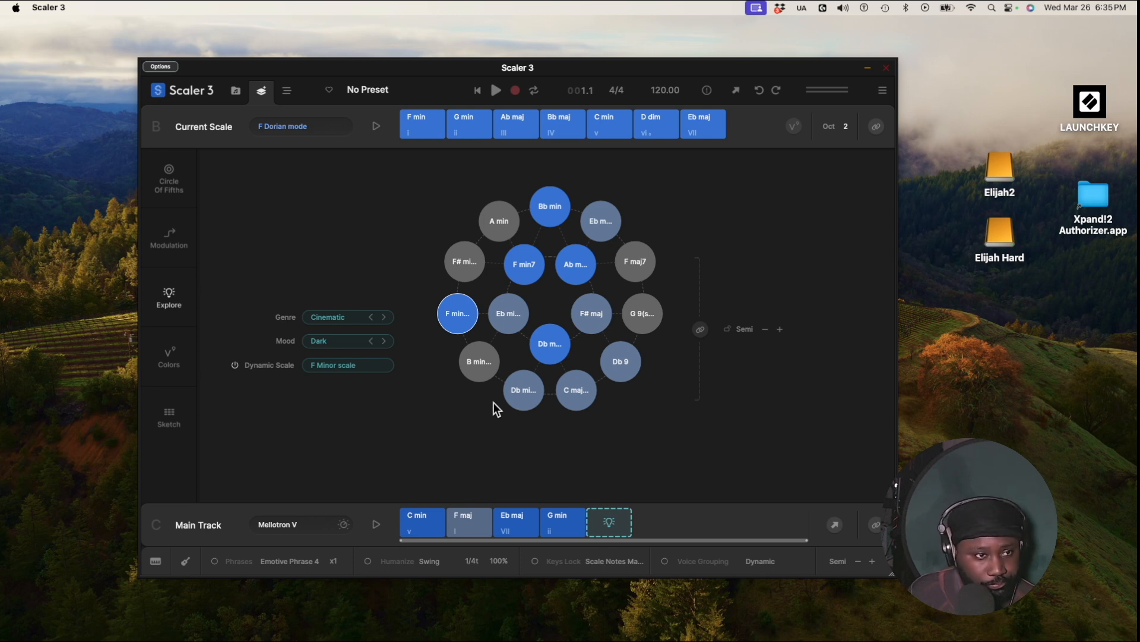
Step: View the Colors chord variations and the Sketch progression slots
click(170, 350)
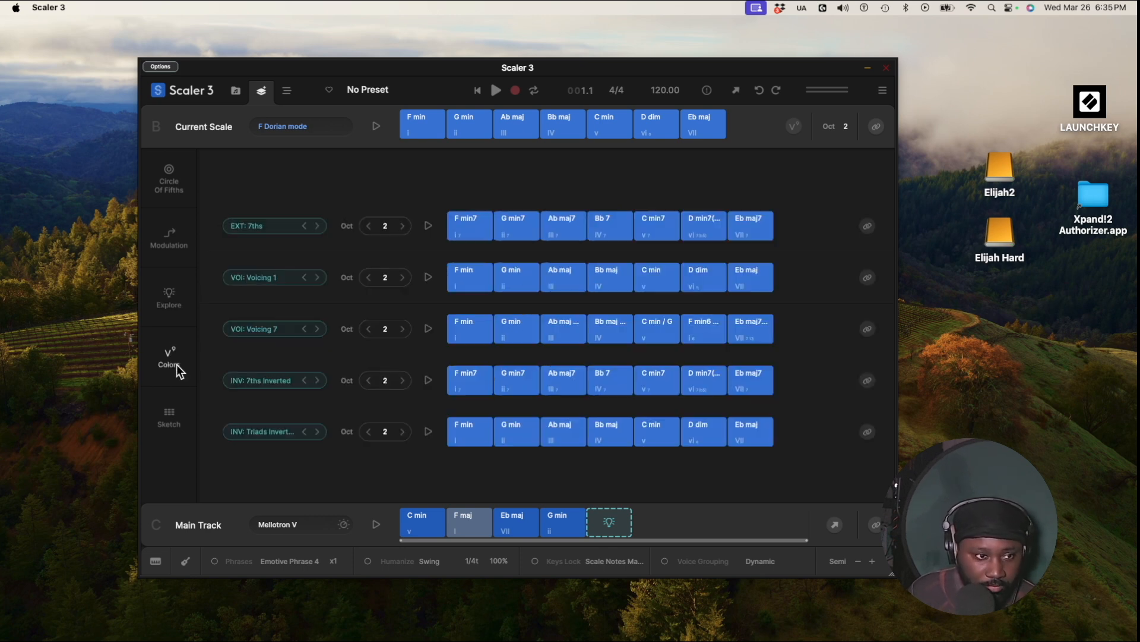
click(172, 408)
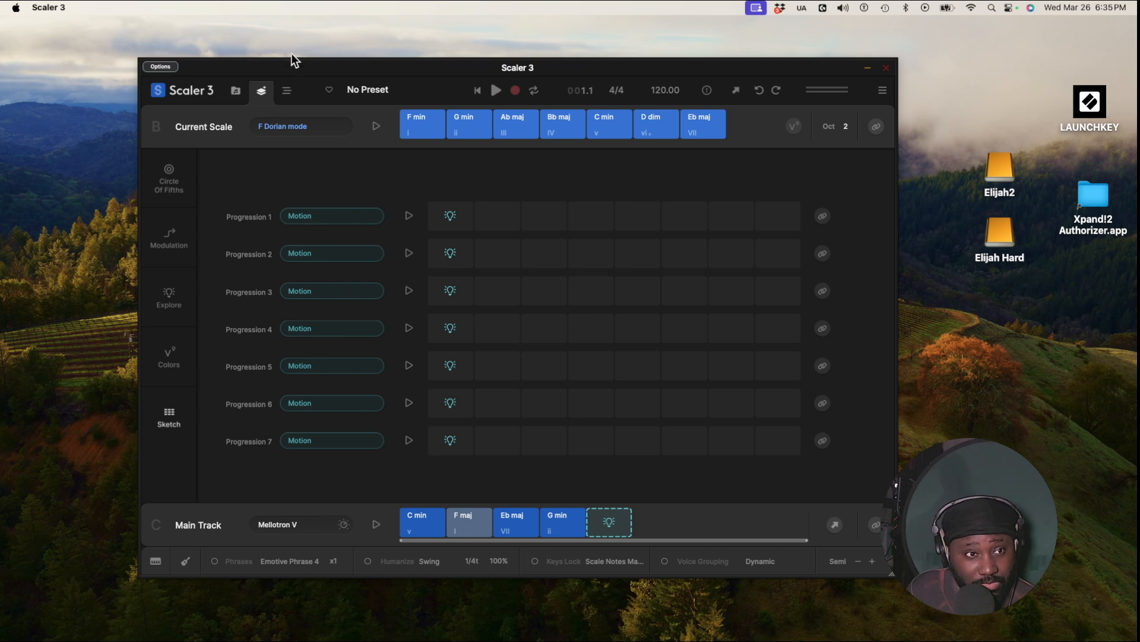
Step: Open the Arrange page and switch its lower section from the mixer to the MIDI editor
click(287, 84)
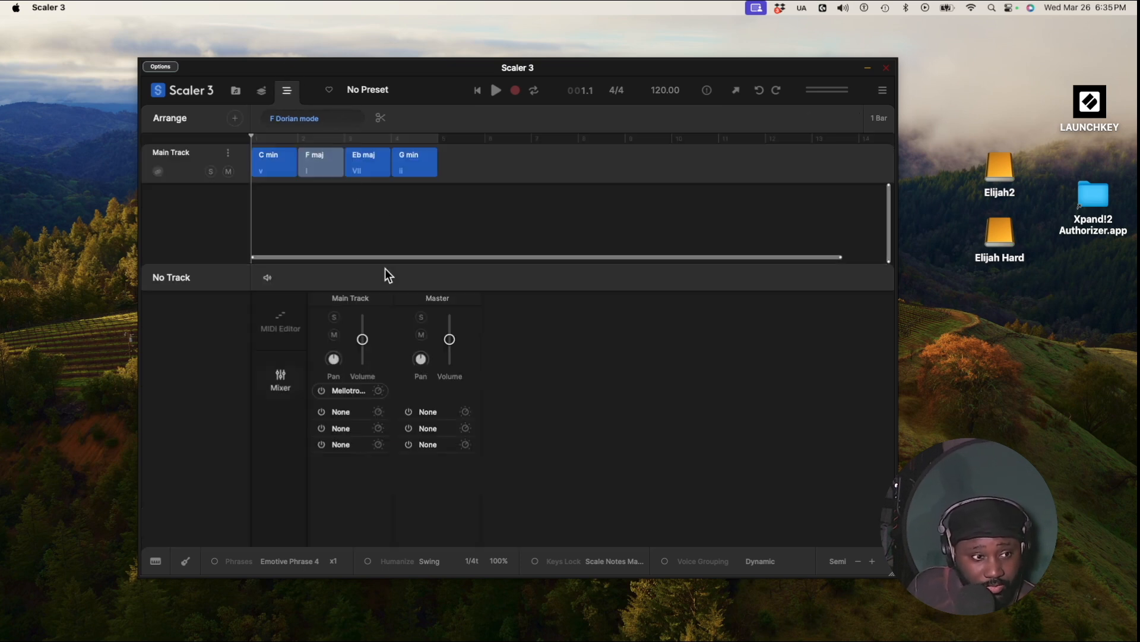
drag(385, 264, 385, 266)
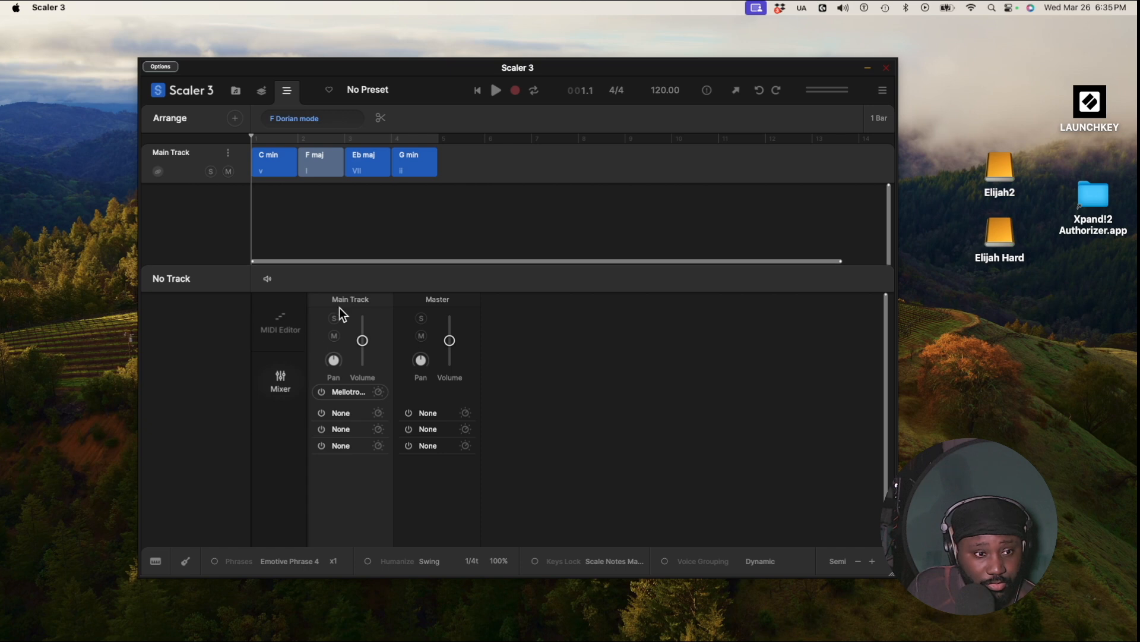
click(284, 336)
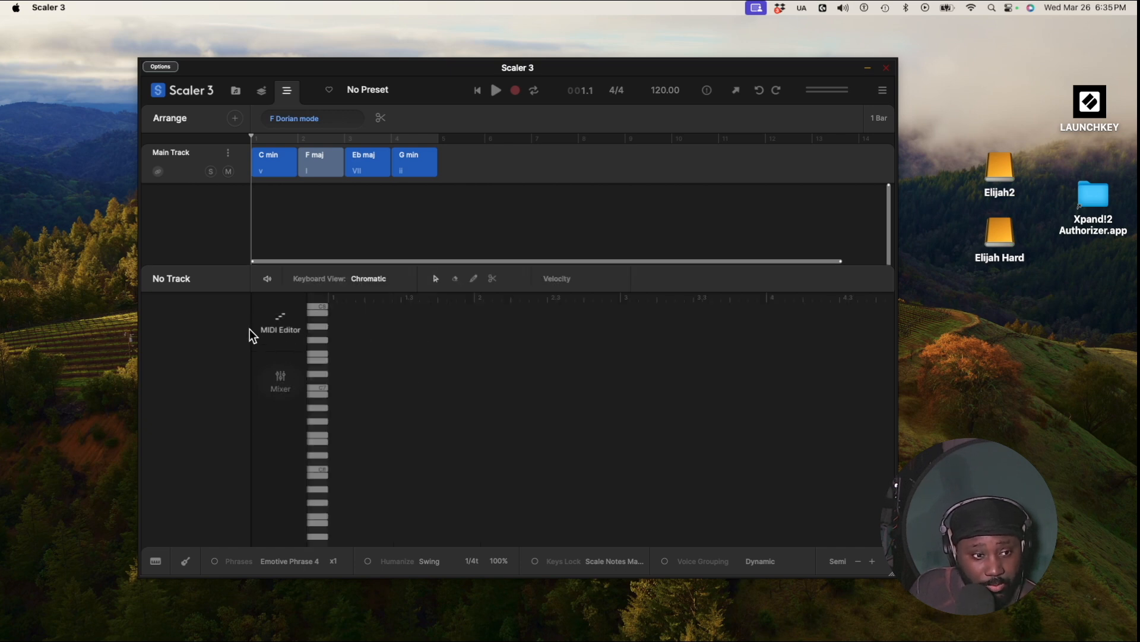
Step: Show all four Main Track chords, C min, F maj, Eb maj and G min, together in the MIDI editor
click(279, 386)
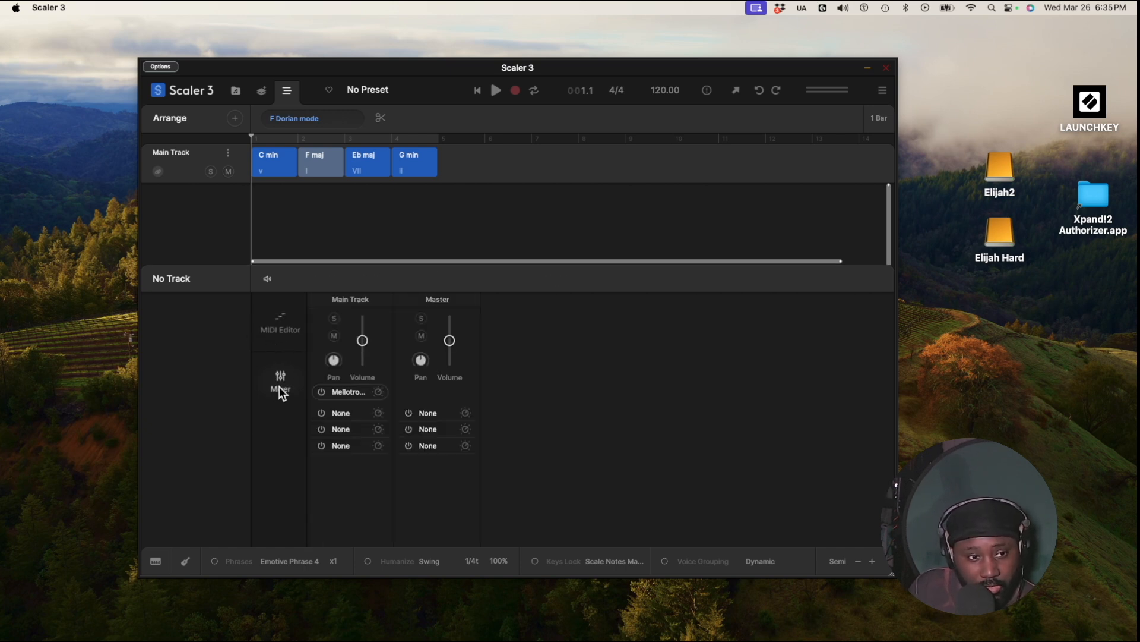
click(271, 350)
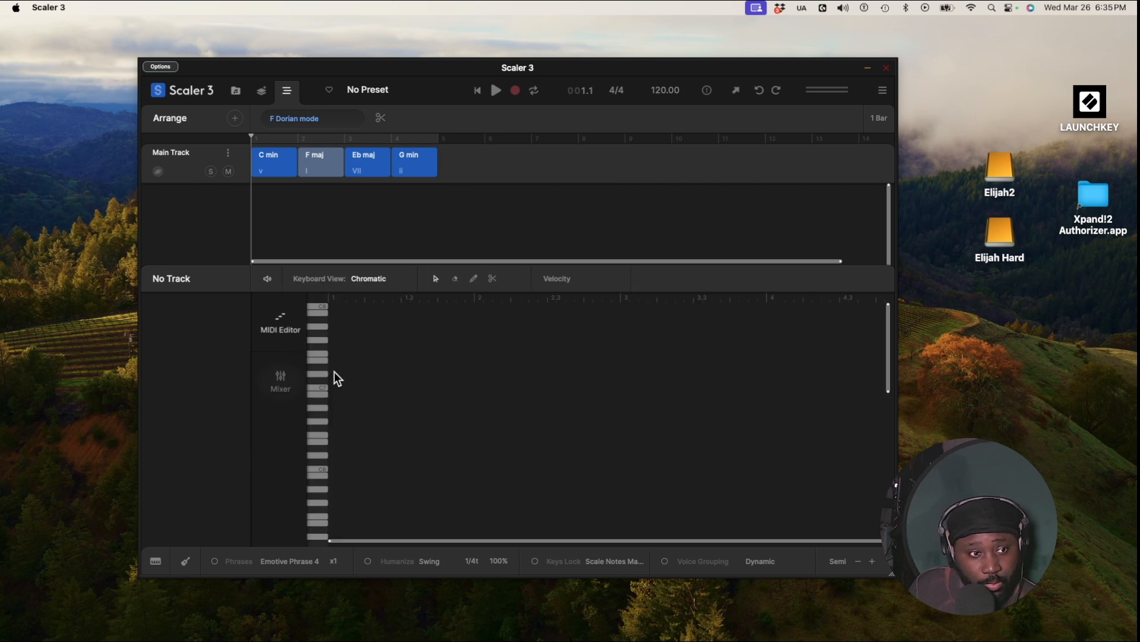
click(262, 162)
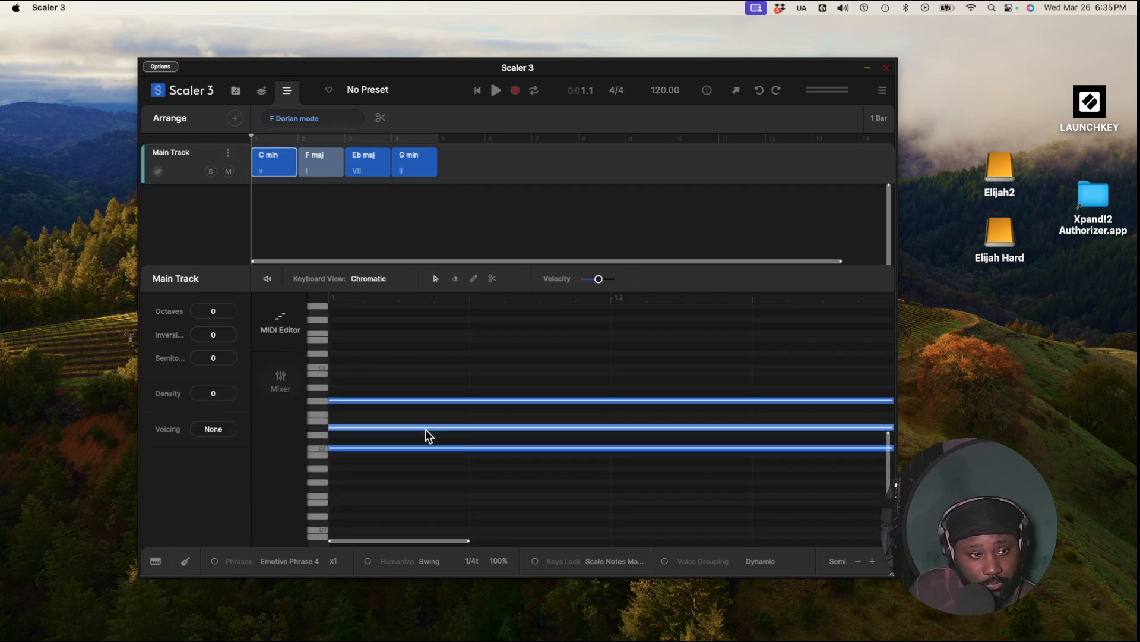
shift+click(311, 166)
shift+click(373, 169)
shift+click(408, 173)
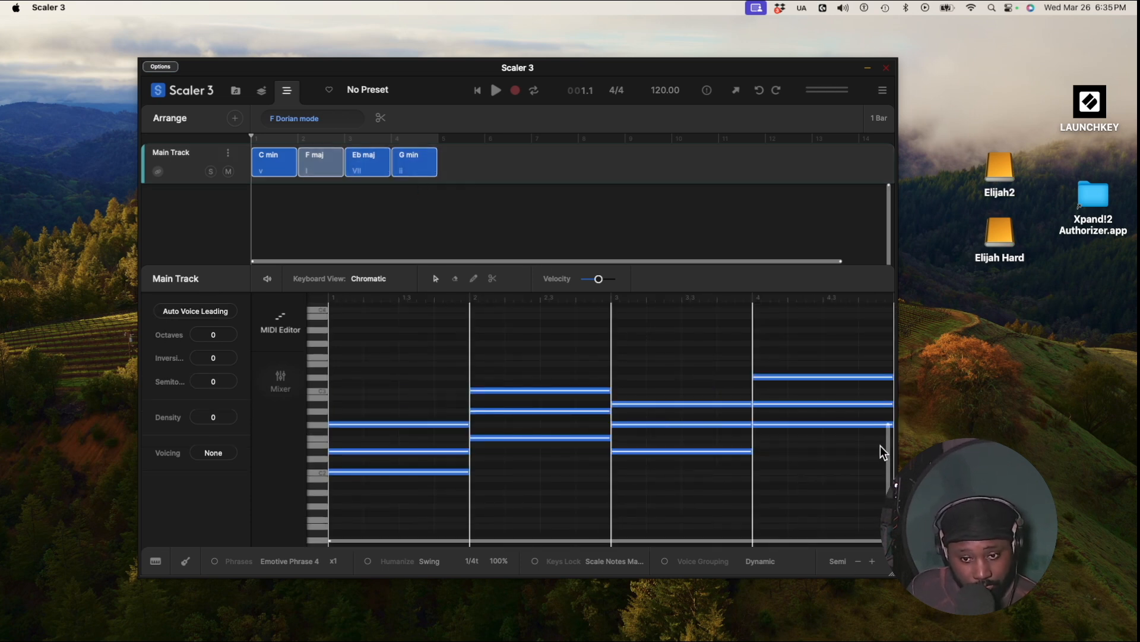
drag(888, 458, 867, 478)
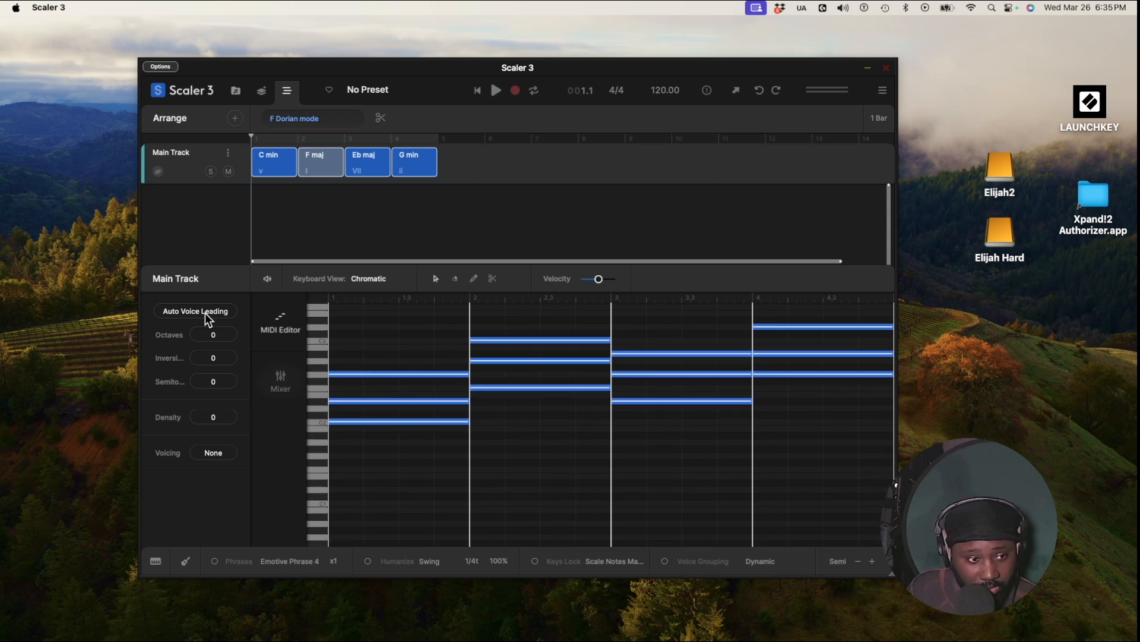
Step: Set the voicing of the four selected chords to Open Voicing and apply Auto Voice Leading to them
click(214, 454)
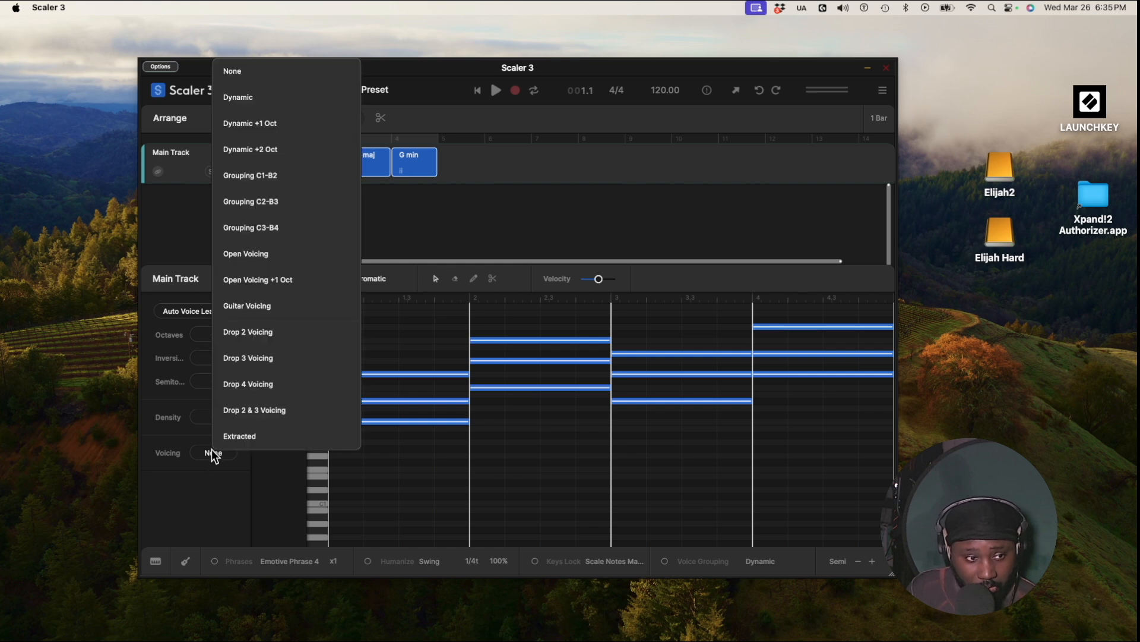
click(281, 253)
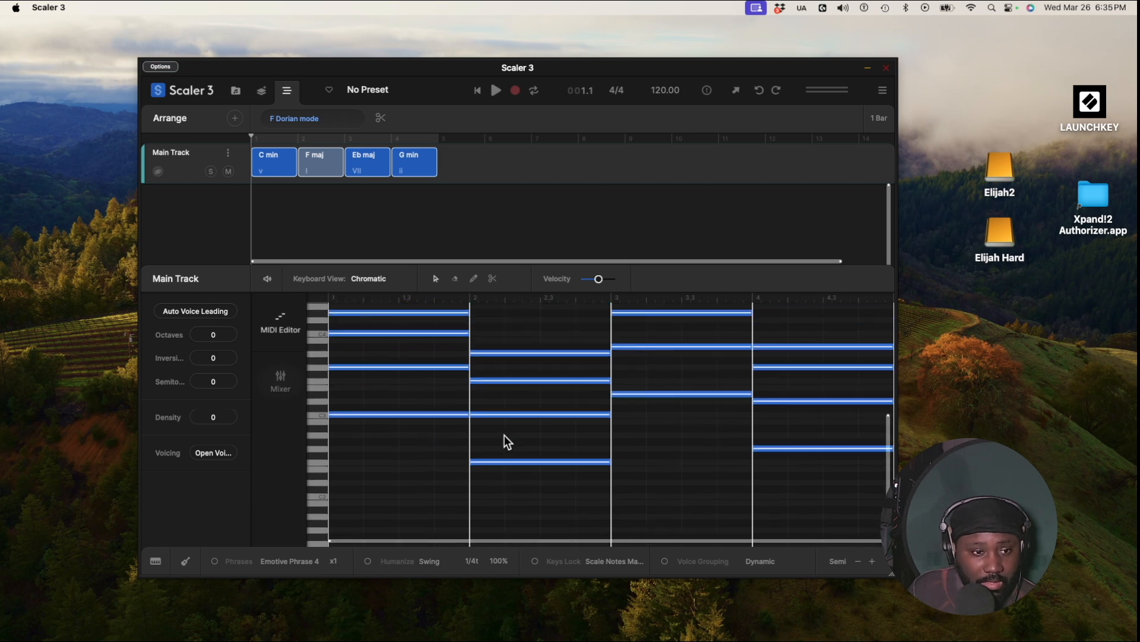
scroll(504, 442, up, 3)
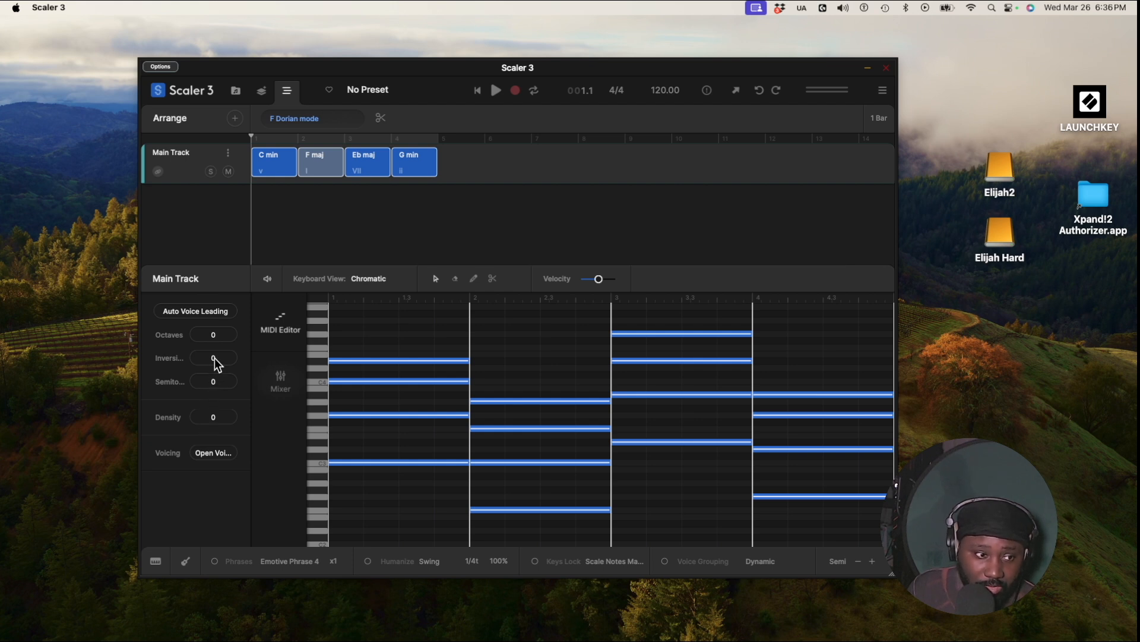
click(211, 312)
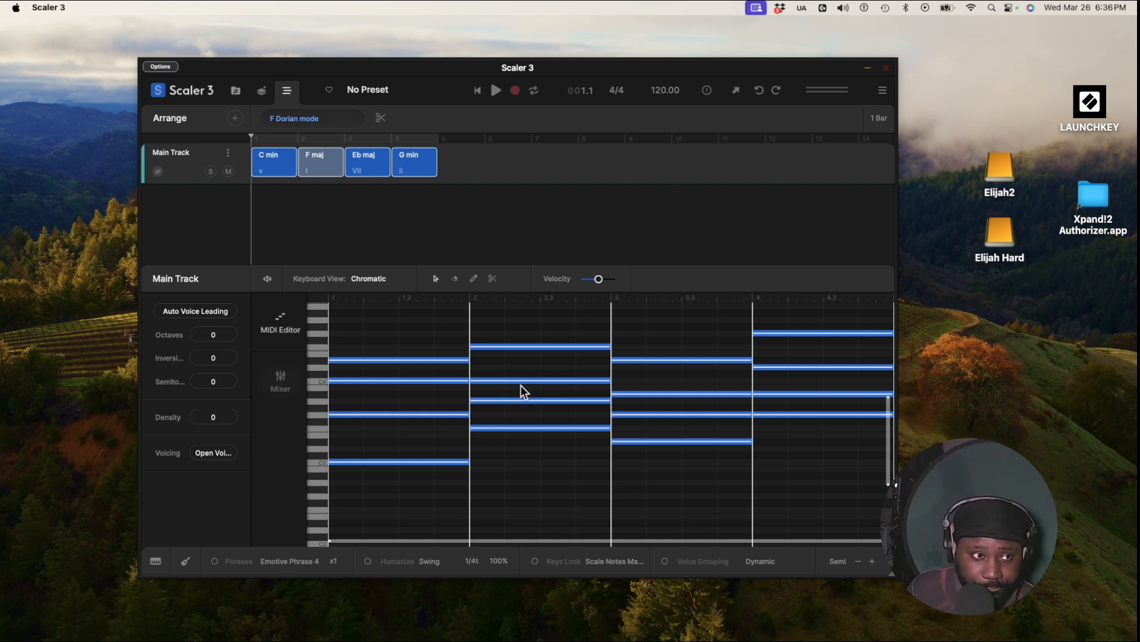
Step: Enlarge the track area and view the Main Track's options, including its MIDI channel choices
drag(342, 271, 345, 399)
click(228, 154)
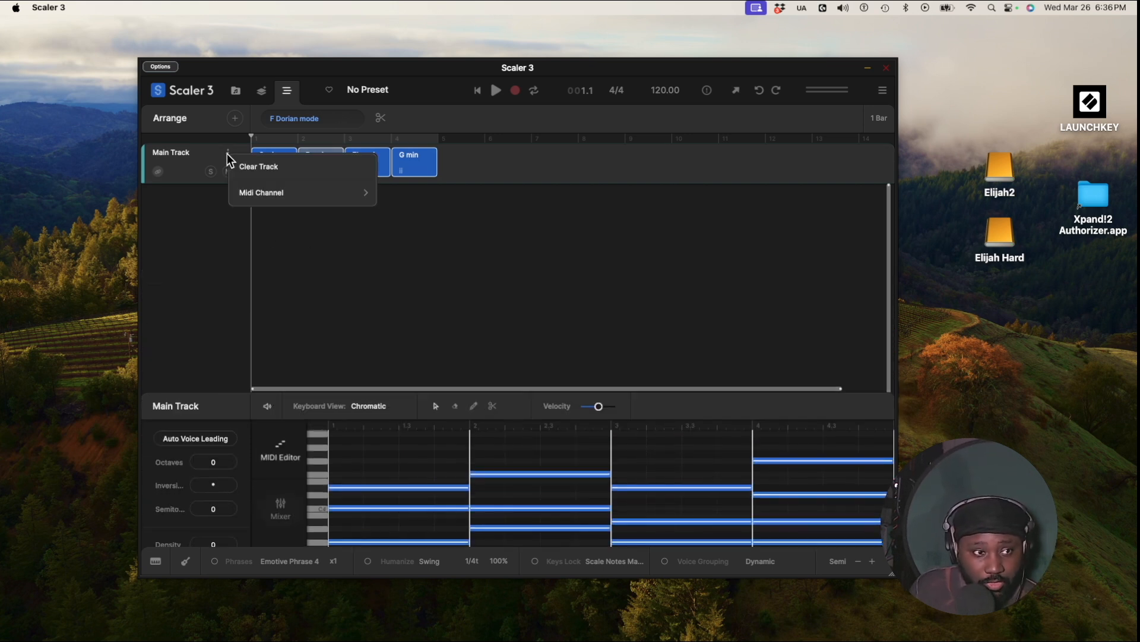
mouse_move(317, 194)
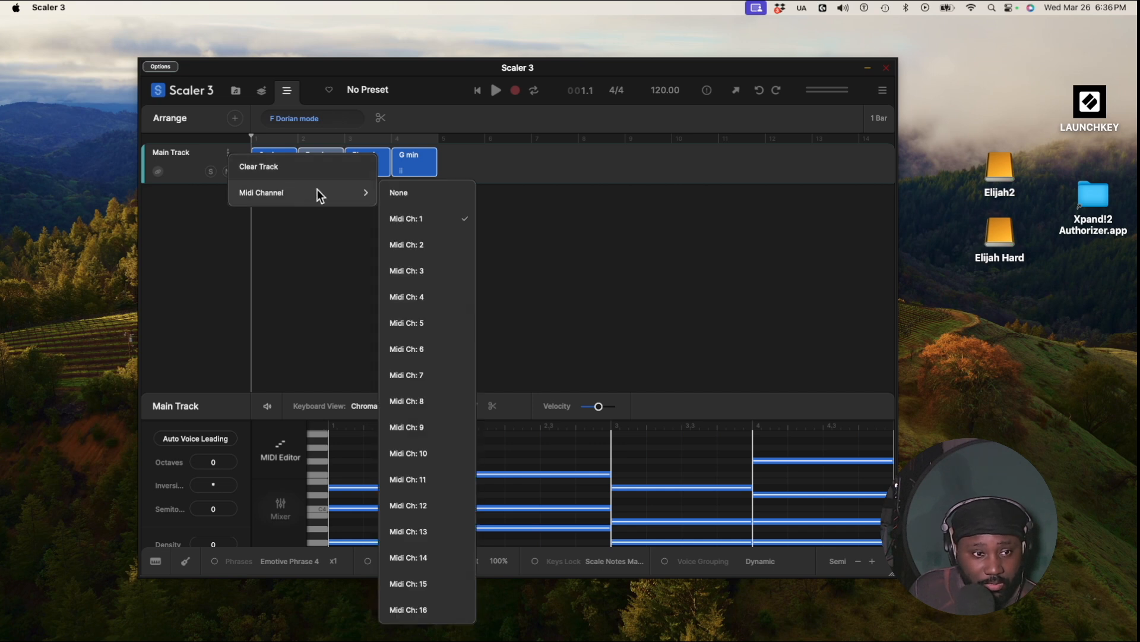
click(226, 206)
Step: Add the Colossale motion from the Con Moto phrases as a new track and open its Humanize options
click(235, 118)
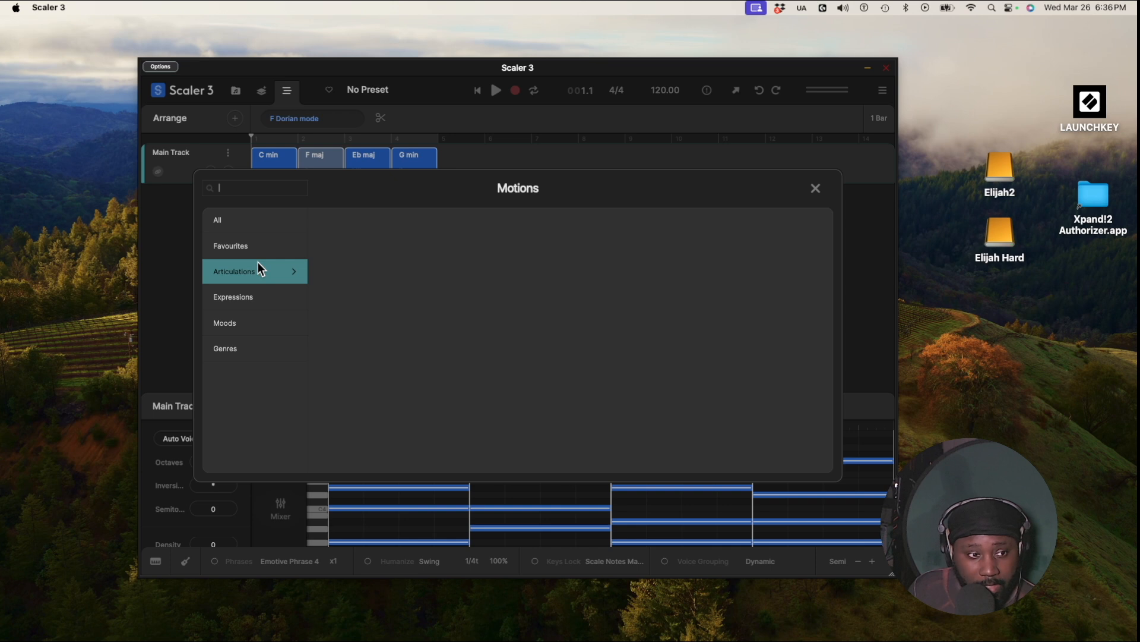
click(262, 292)
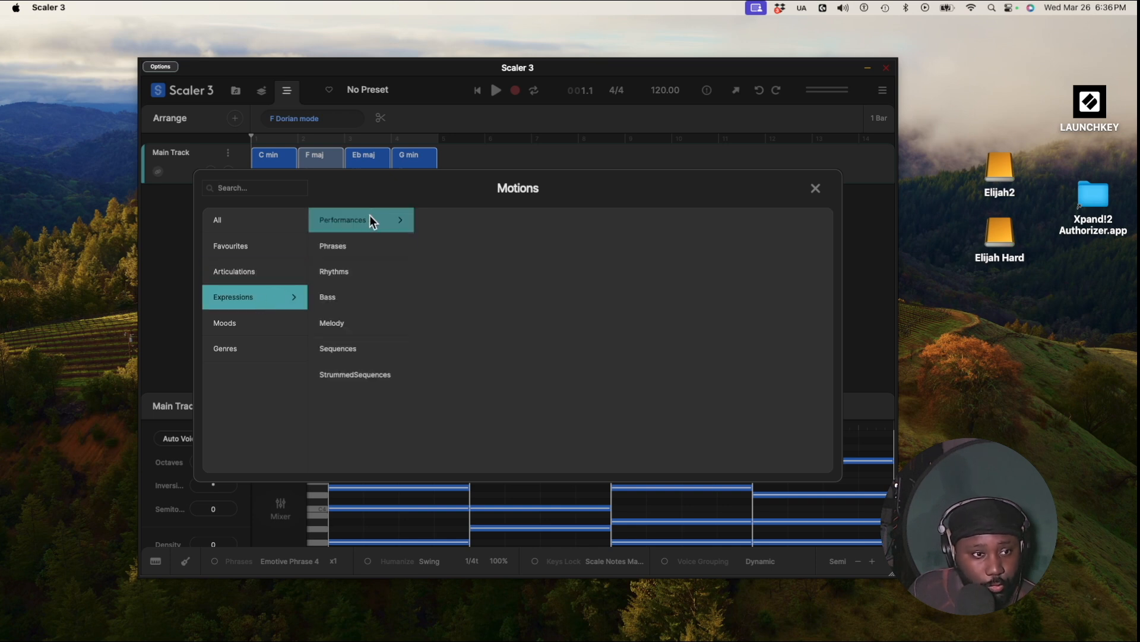
click(357, 245)
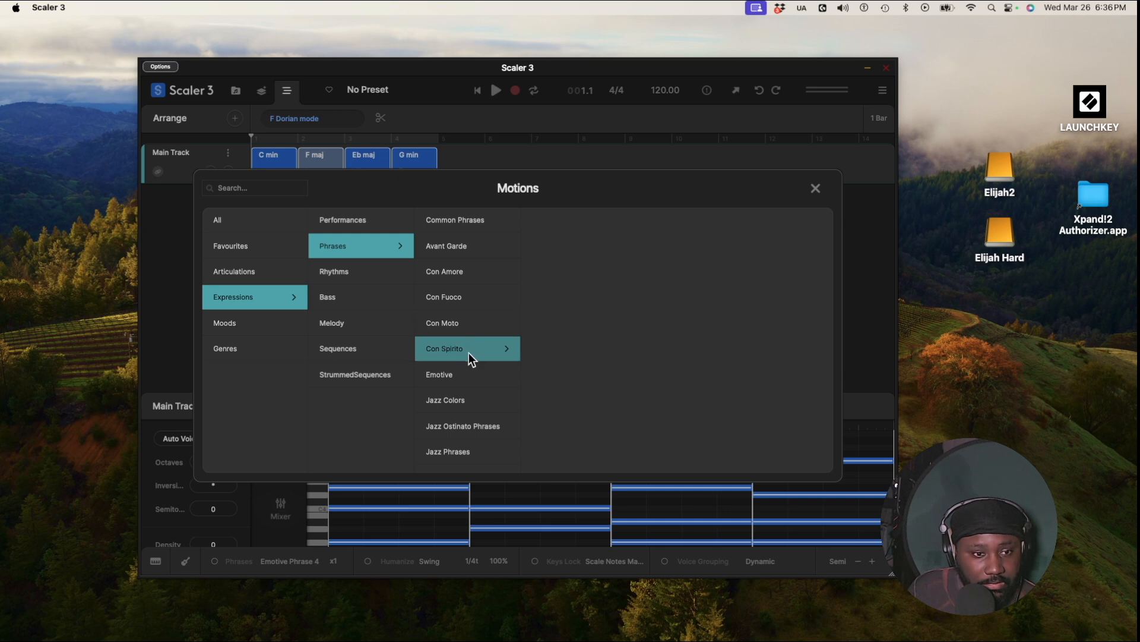
click(476, 325)
click(589, 261)
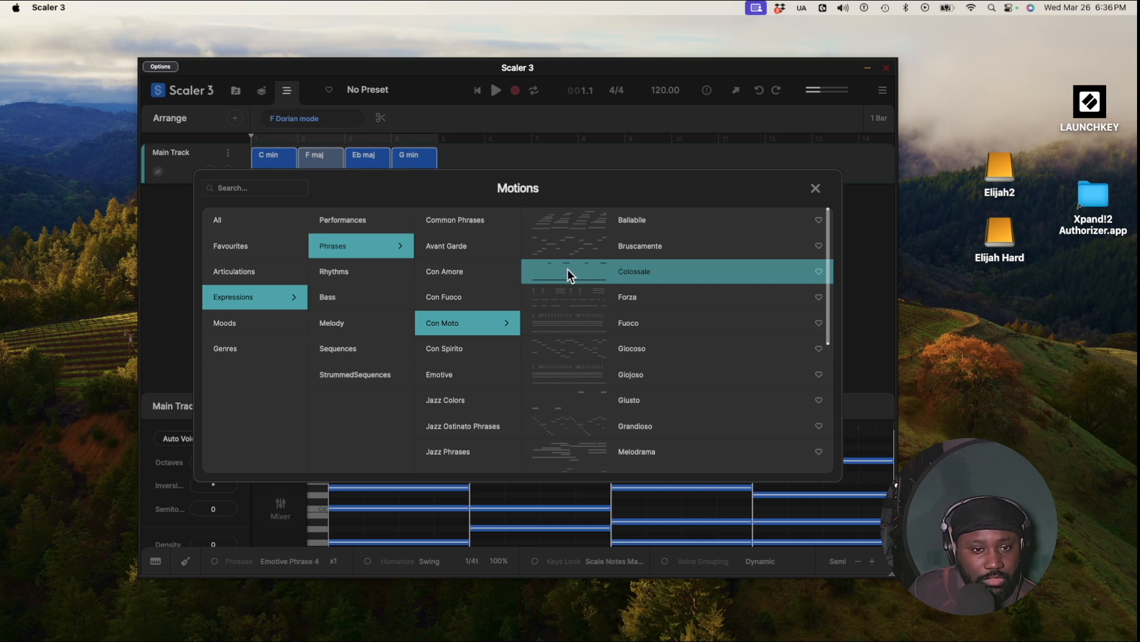
double_click(568, 269)
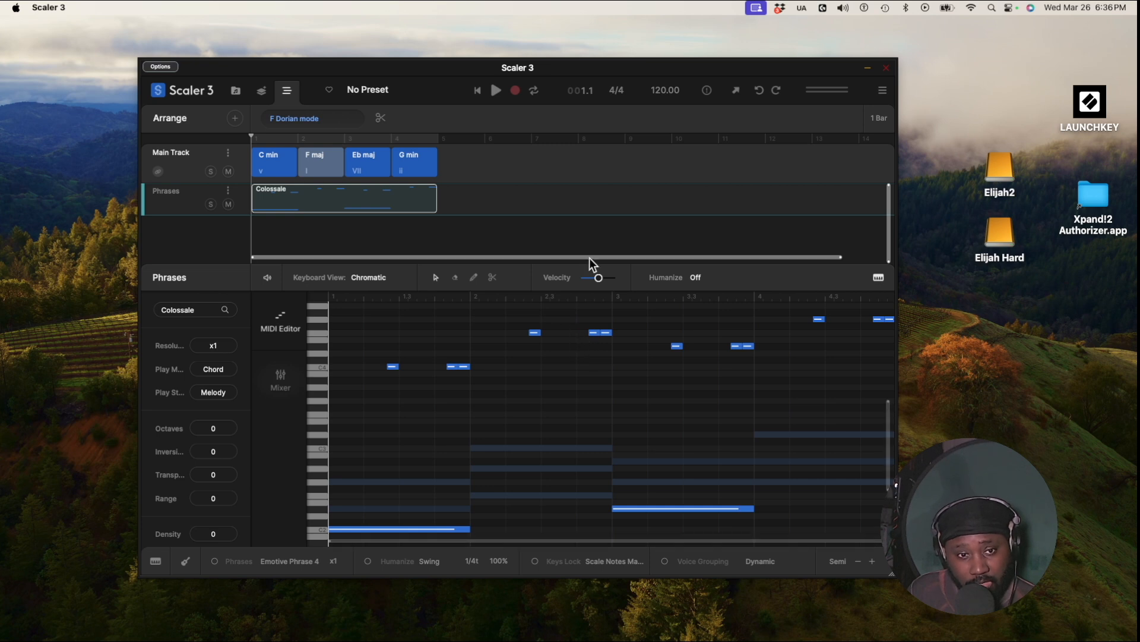
click(694, 277)
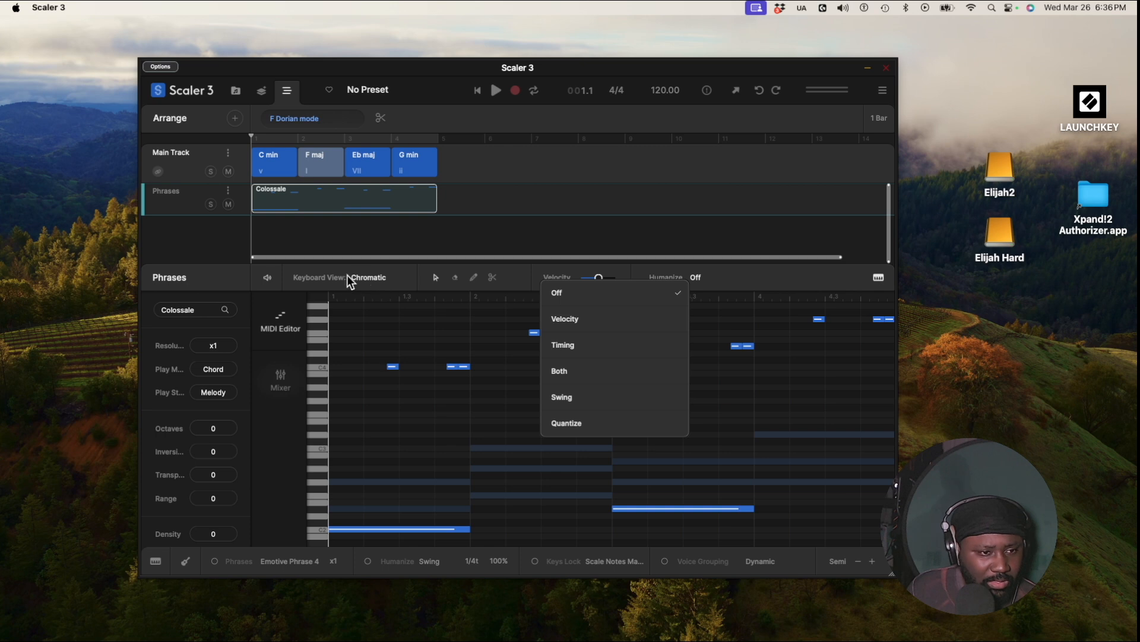
Step: Replace the Phrases track's Felt Piano sound with Arturia's CS-80 V3 (AudioUnit) in the mixer
click(276, 380)
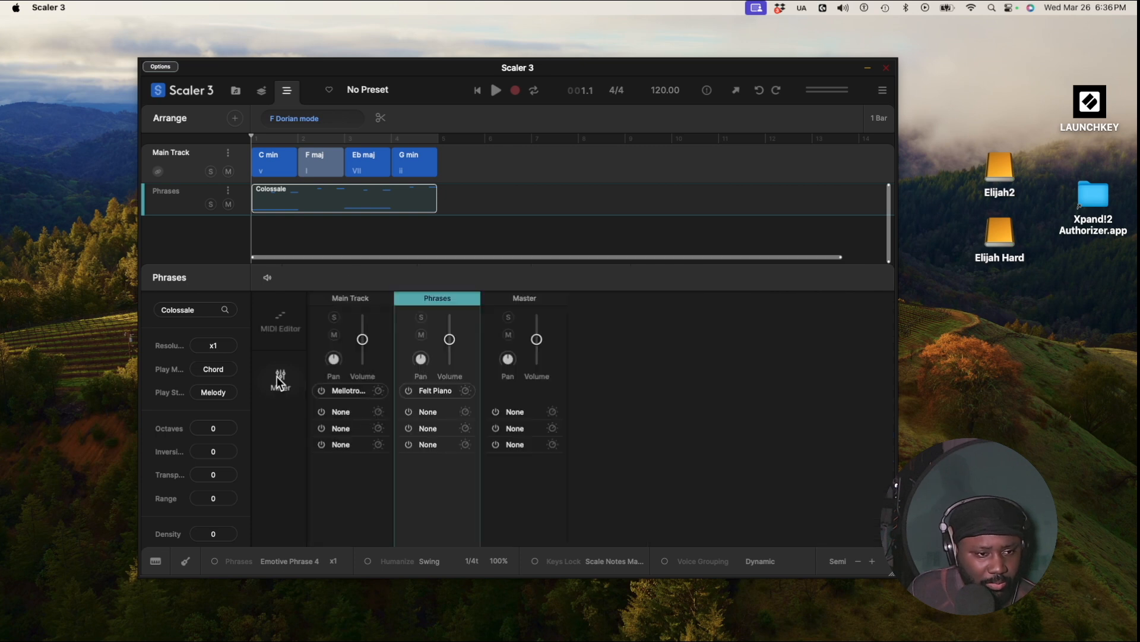
click(436, 391)
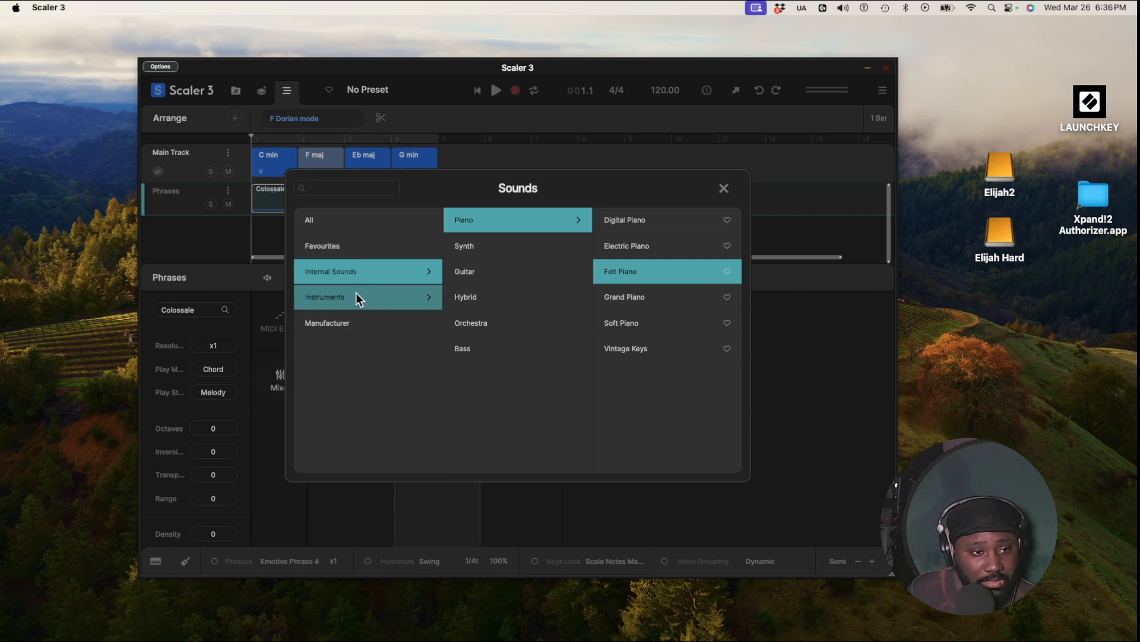
click(368, 321)
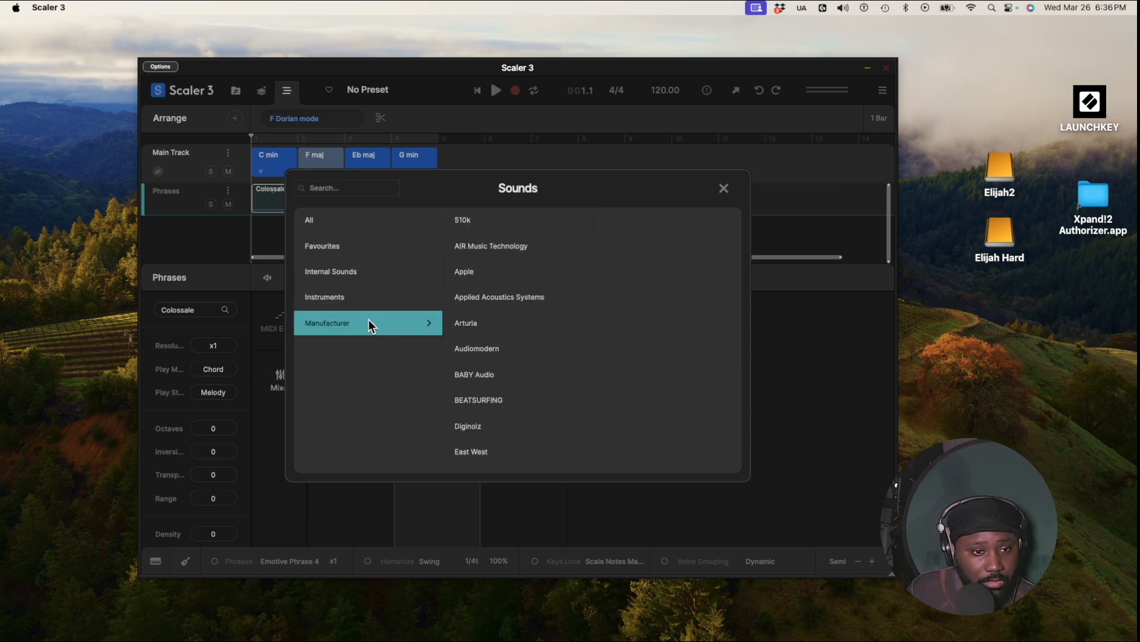
click(506, 311)
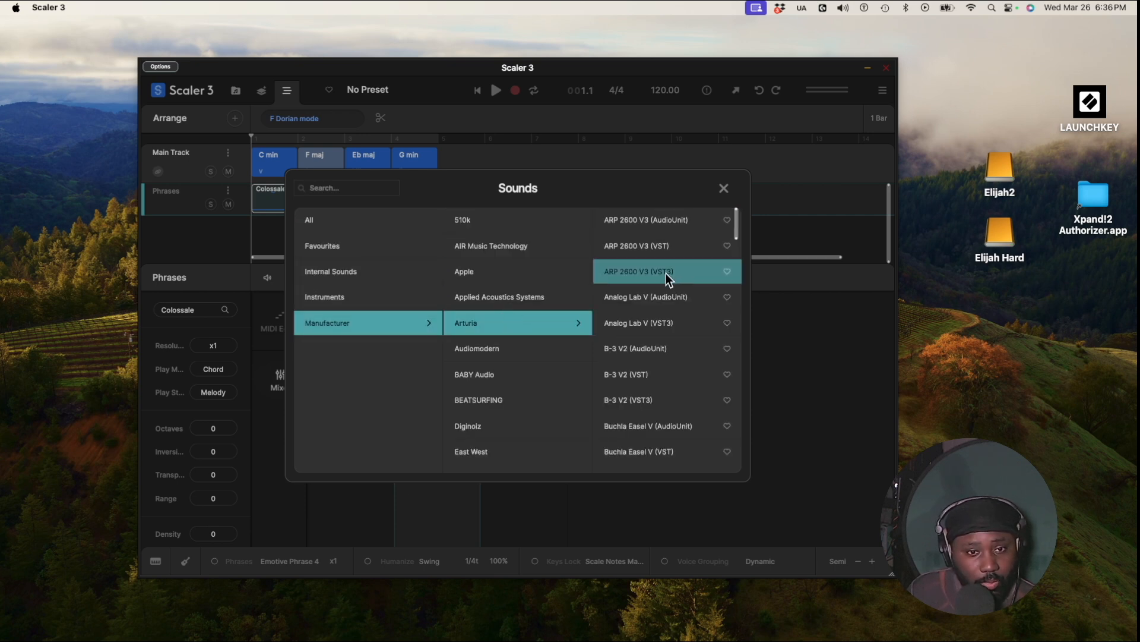
scroll(674, 377, down, 1)
scroll(675, 378, down, 5)
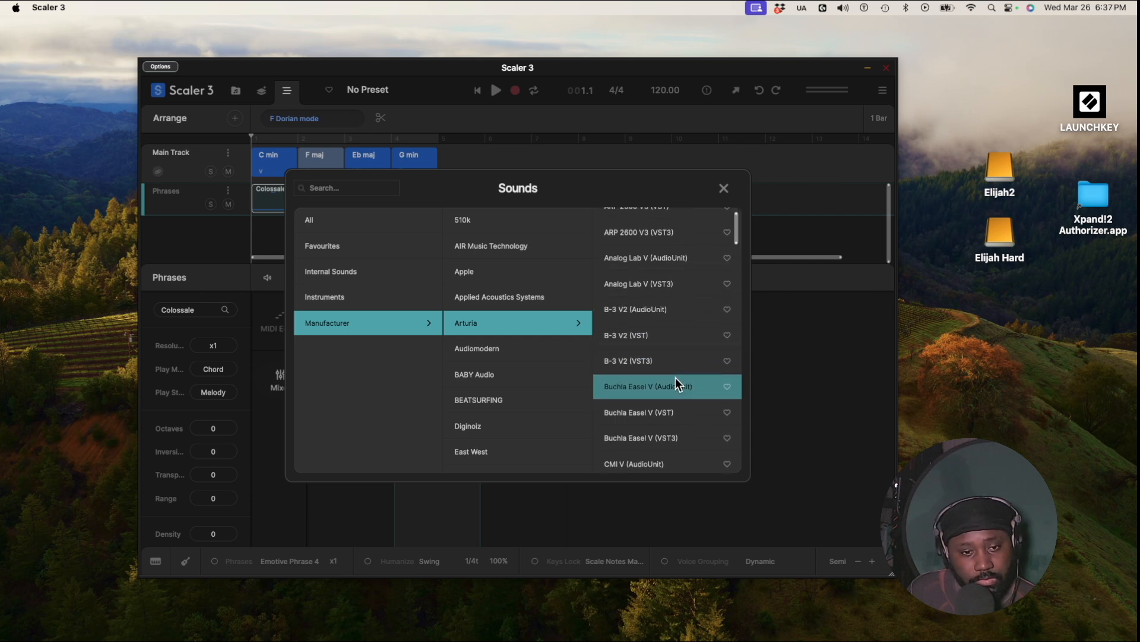
scroll(677, 377, down, 1)
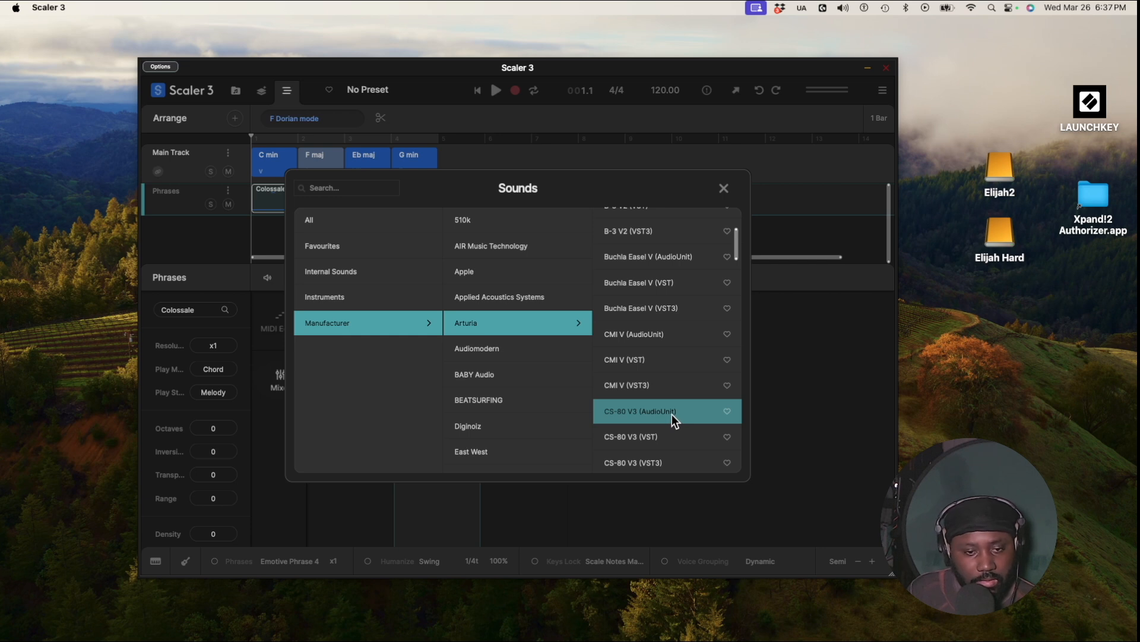
click(672, 415)
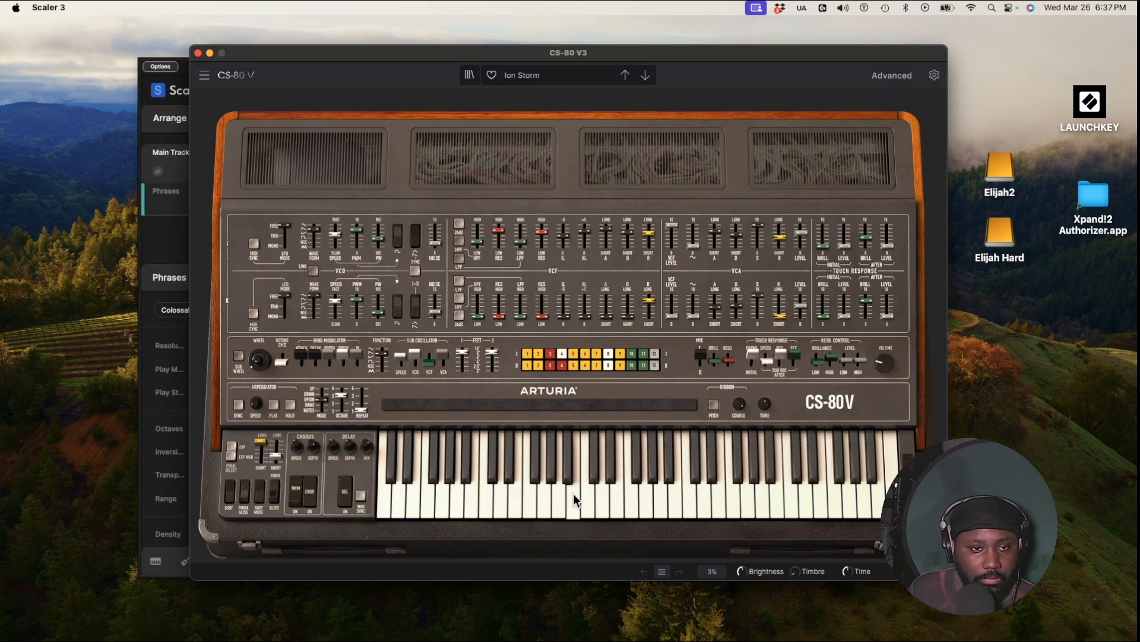
Step: Load the Dirty Chords preset from the Keys category in CS-80 V3 and close the instrument window
click(518, 77)
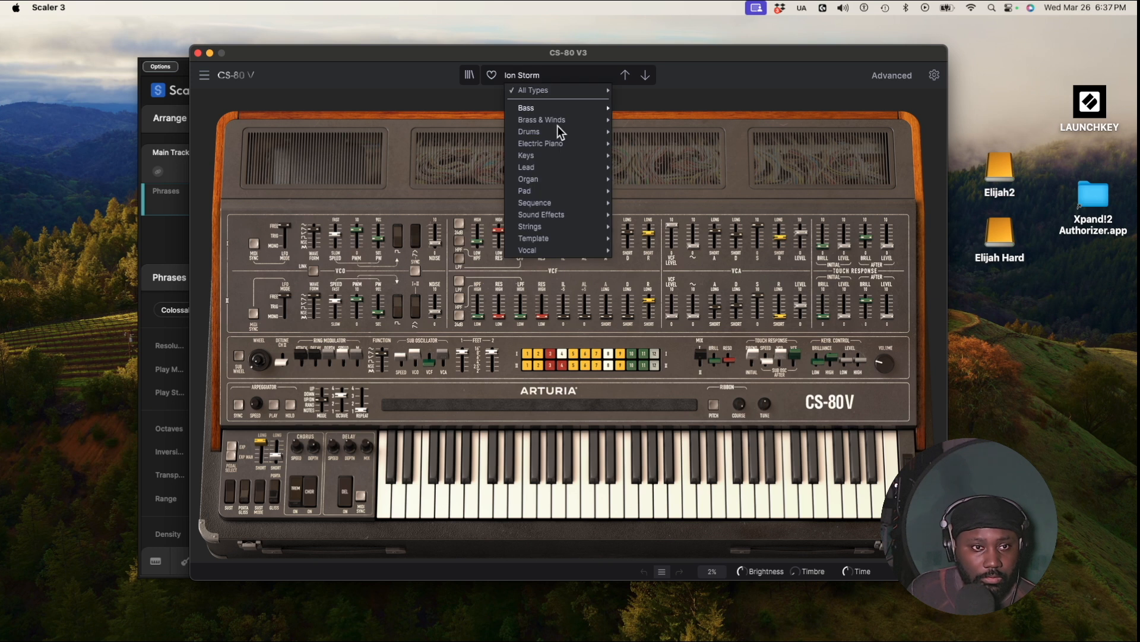
mouse_move(557, 157)
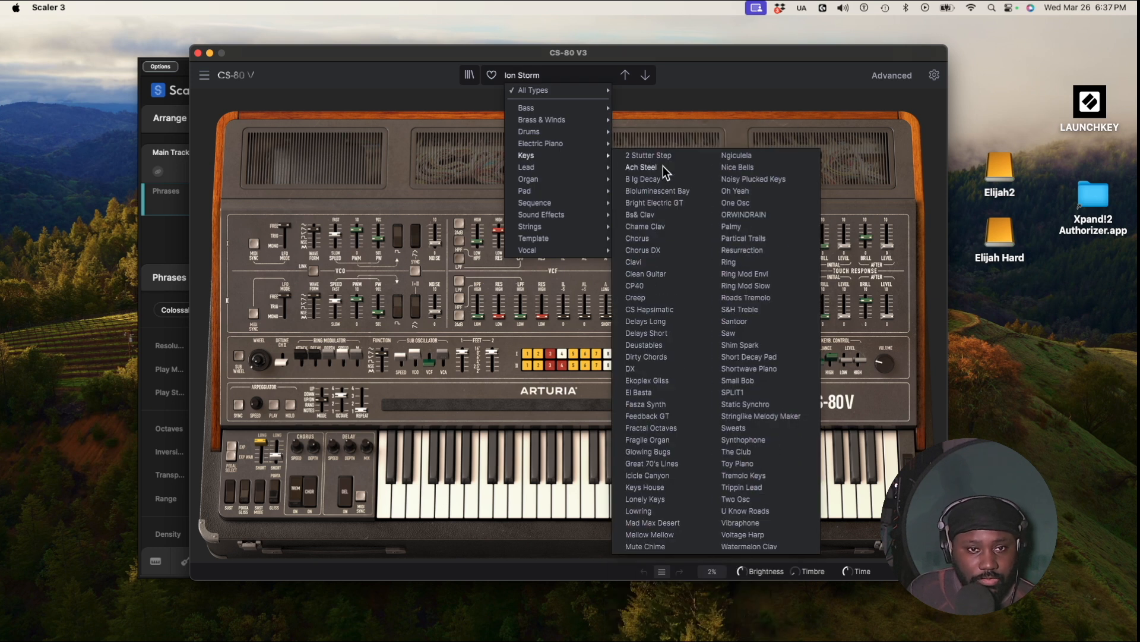
click(648, 357)
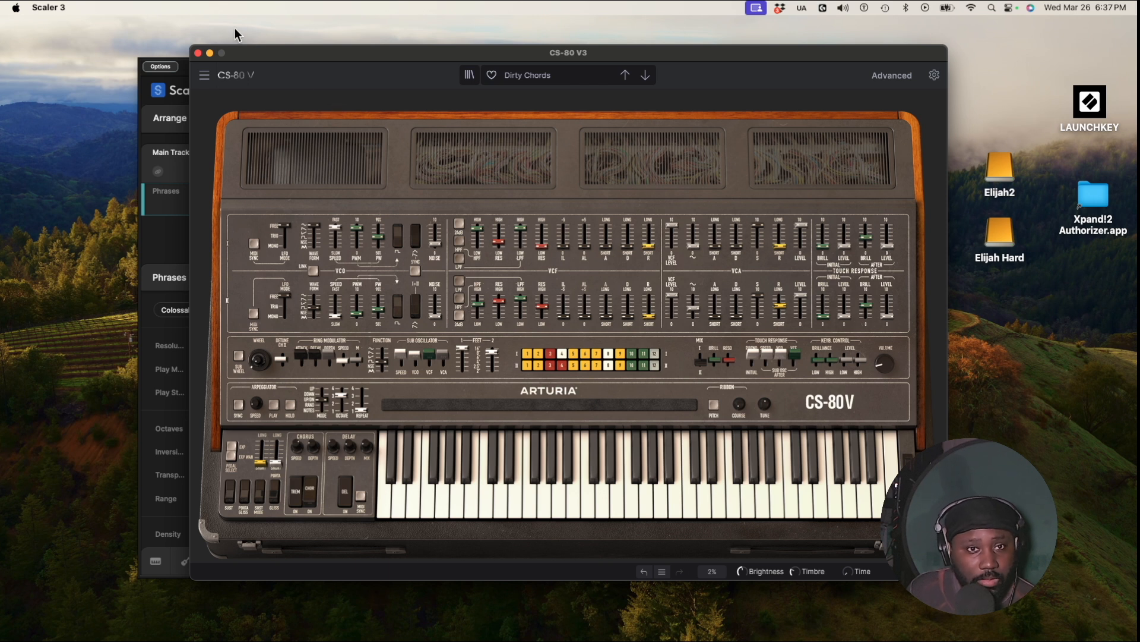
click(198, 53)
Step: Play the arrangement, briefly muting the Main Track to hear the Phrases track alone, and stop playback
click(496, 91)
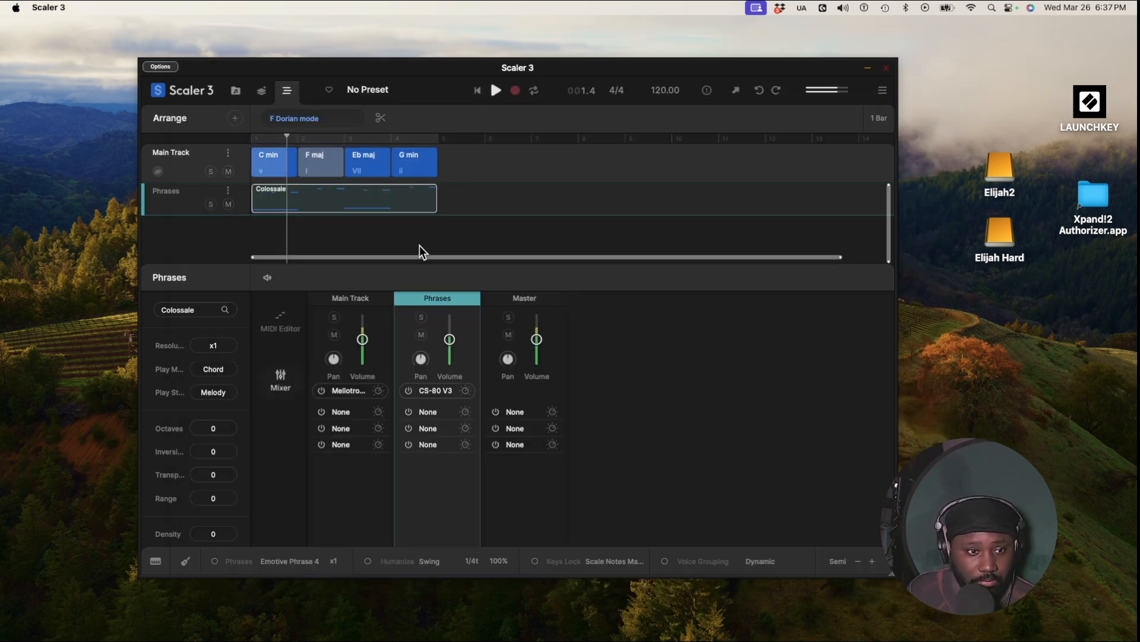
click(334, 335)
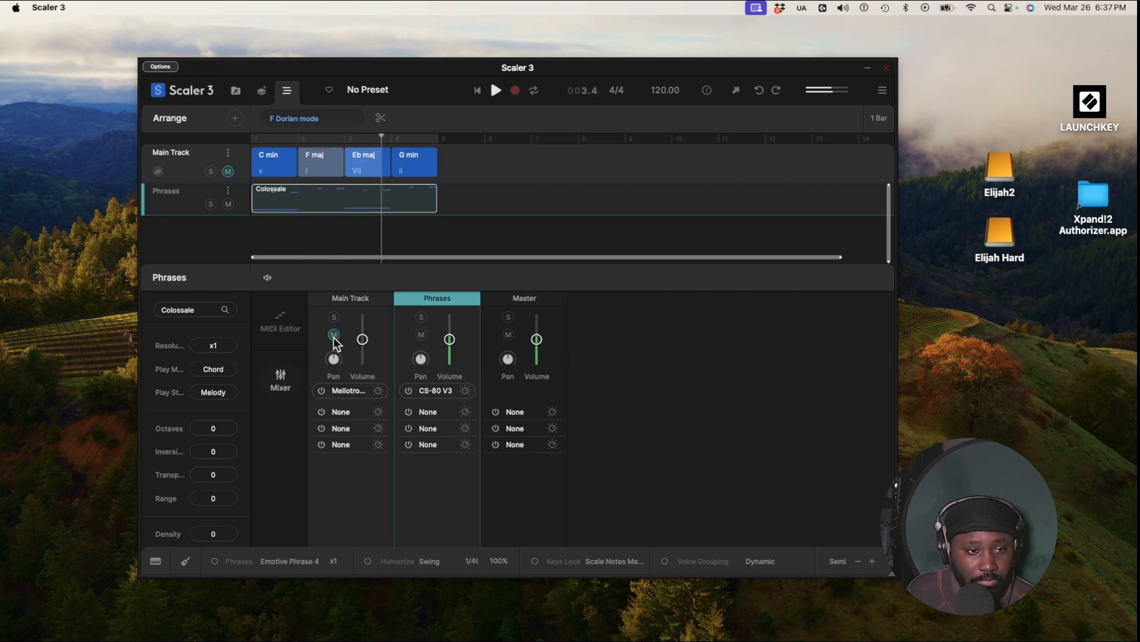
click(334, 335)
key(space)
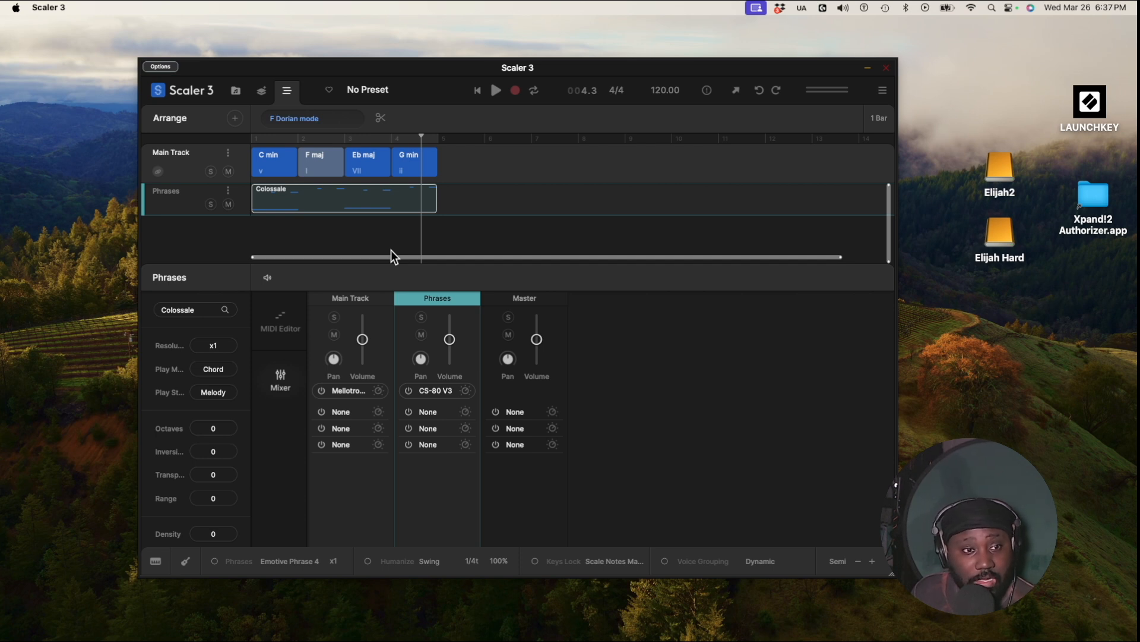
Step: Show the Phrases track's notes in the MIDI Editor and enlarge the arrangement area above it
click(279, 325)
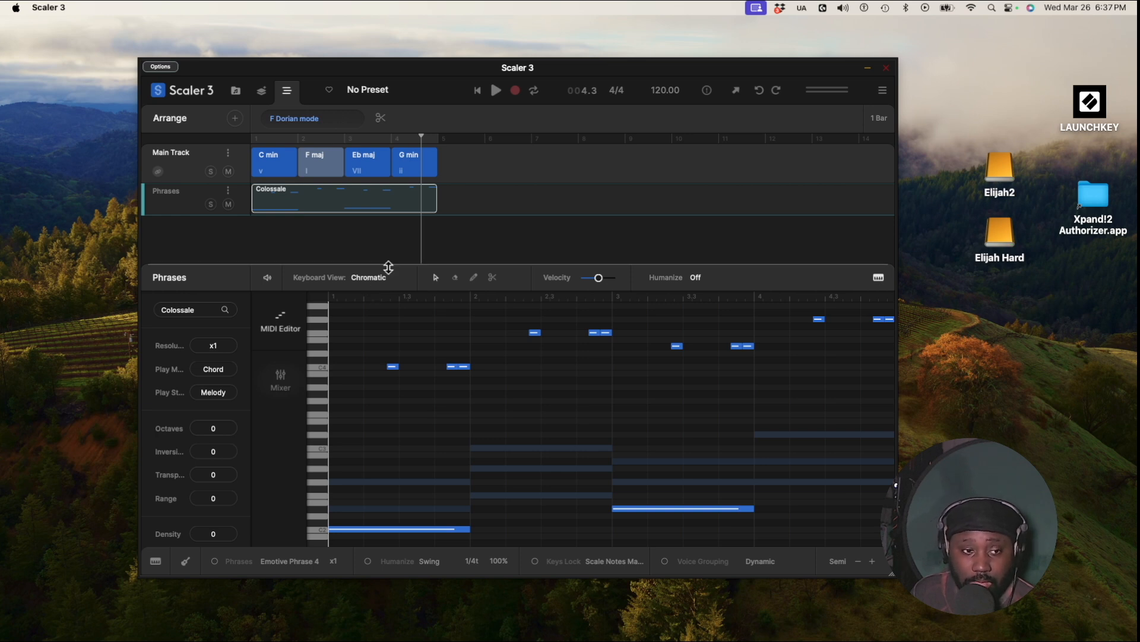
drag(390, 265, 420, 299)
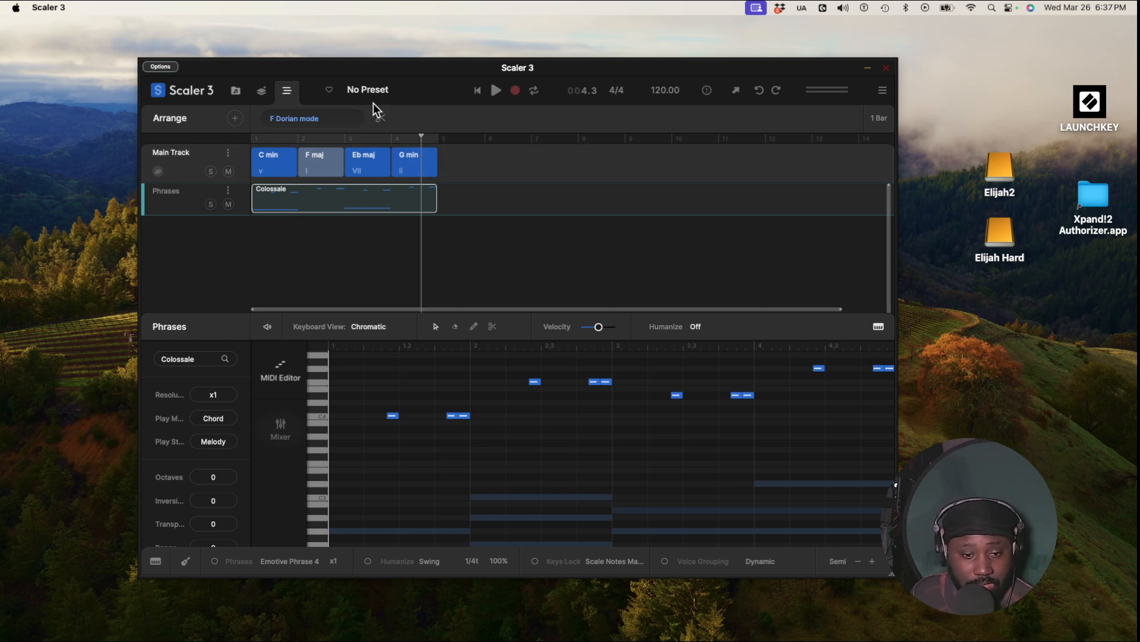
Step: Browse the main presets and try to load the Dramatic Score template into the current session
click(367, 89)
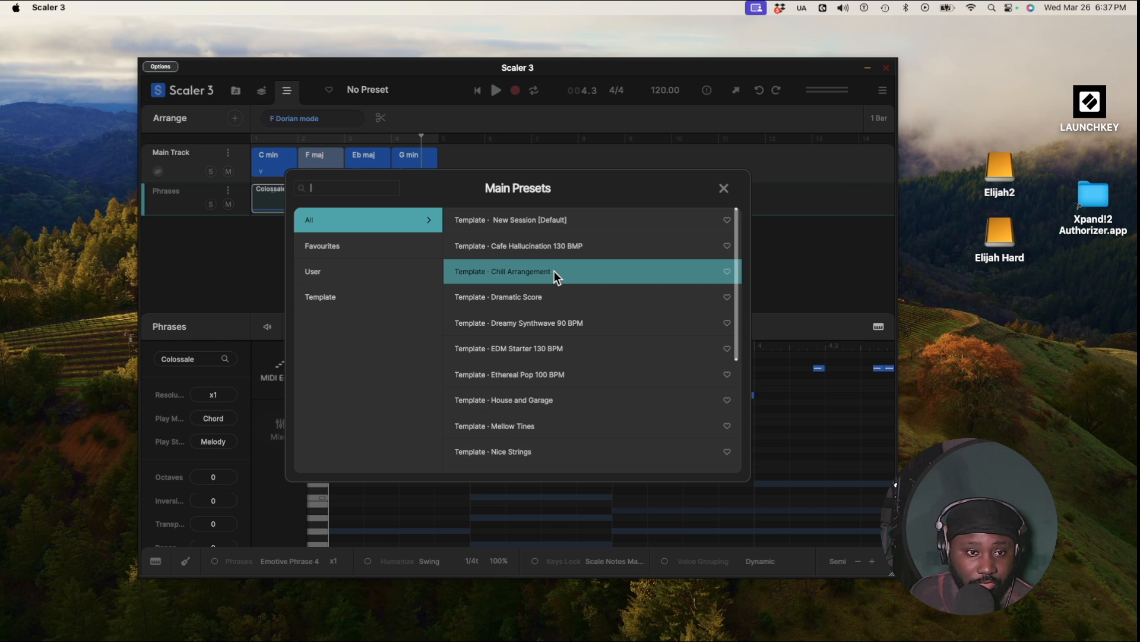
drag(736, 250, 683, 369)
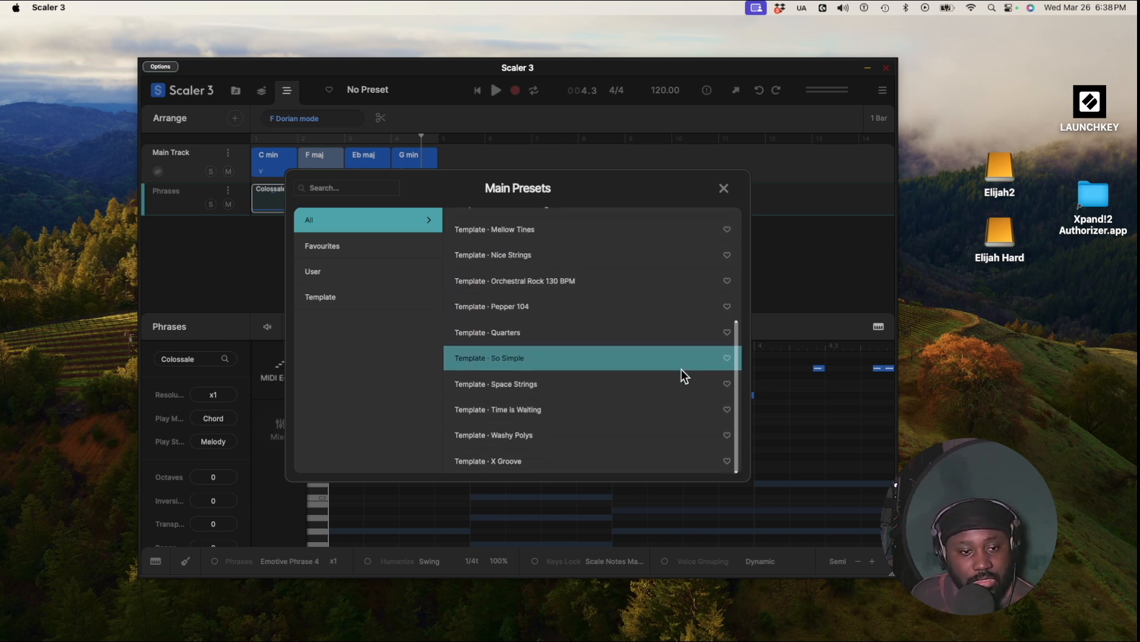
scroll(615, 356, up, 5)
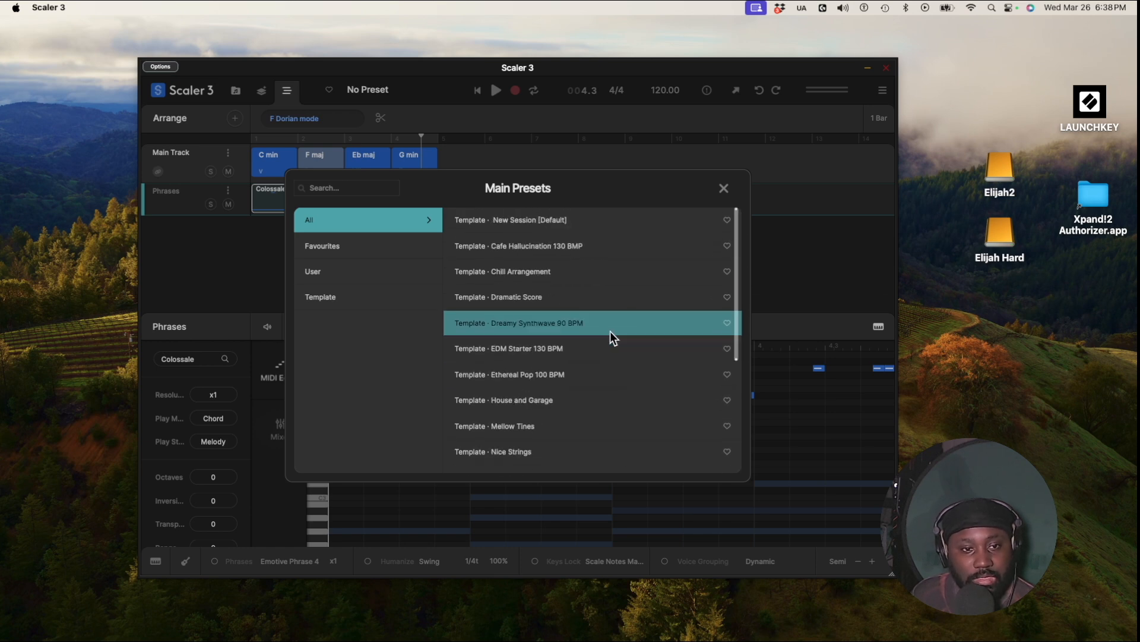
click(577, 296)
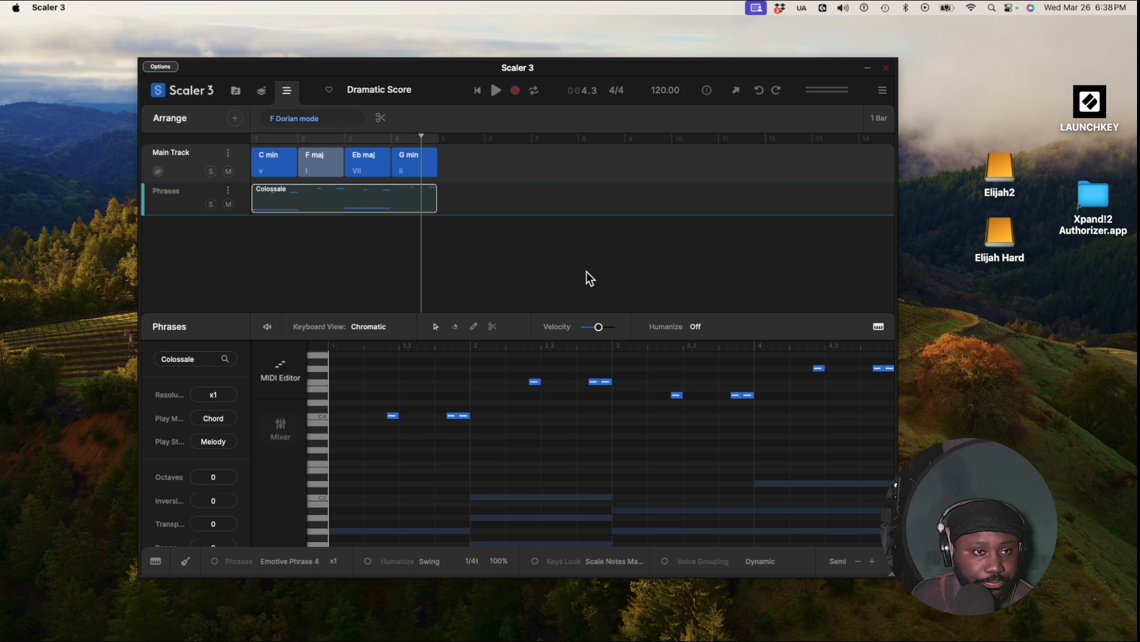
key(super+h)
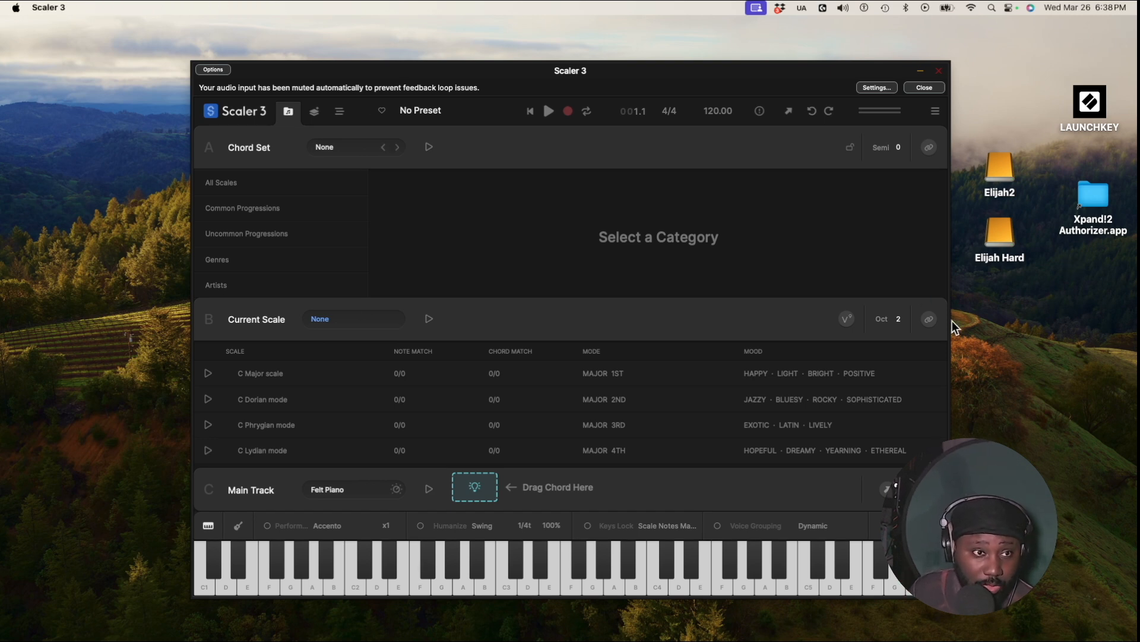
Step: Load the Dramatic Score template from the main presets into the empty session's Arrange page
click(338, 113)
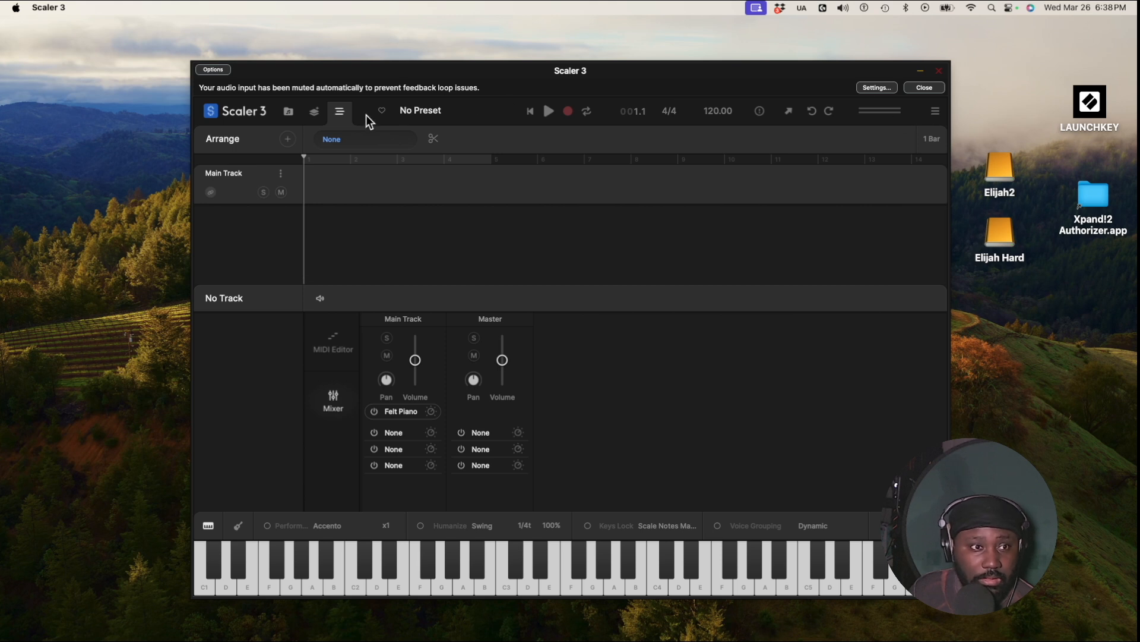
click(414, 111)
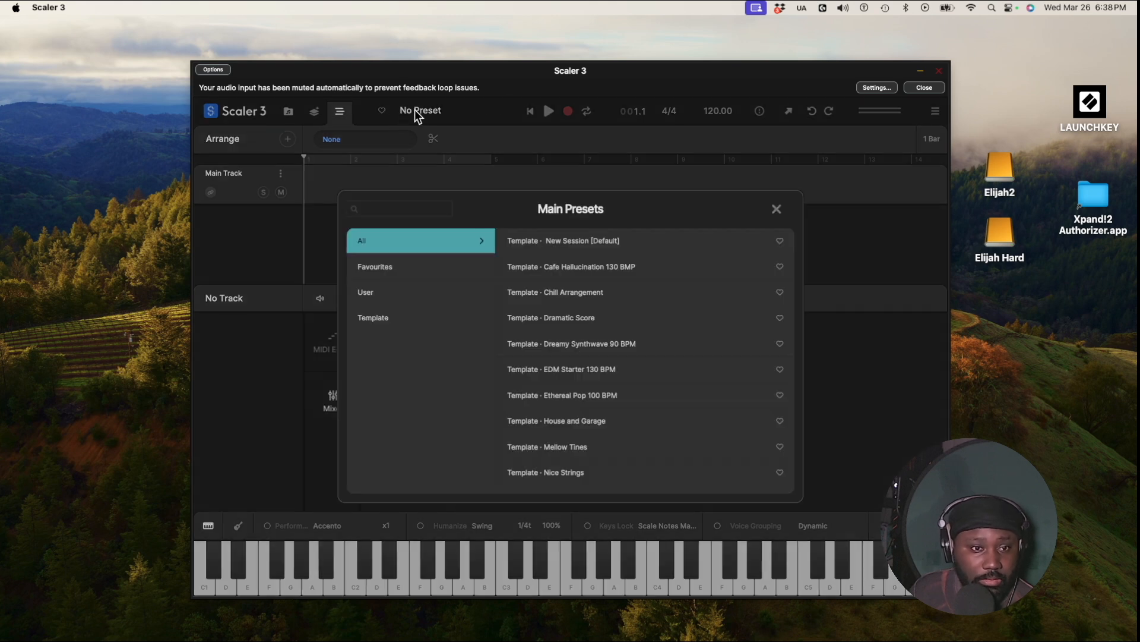
click(616, 319)
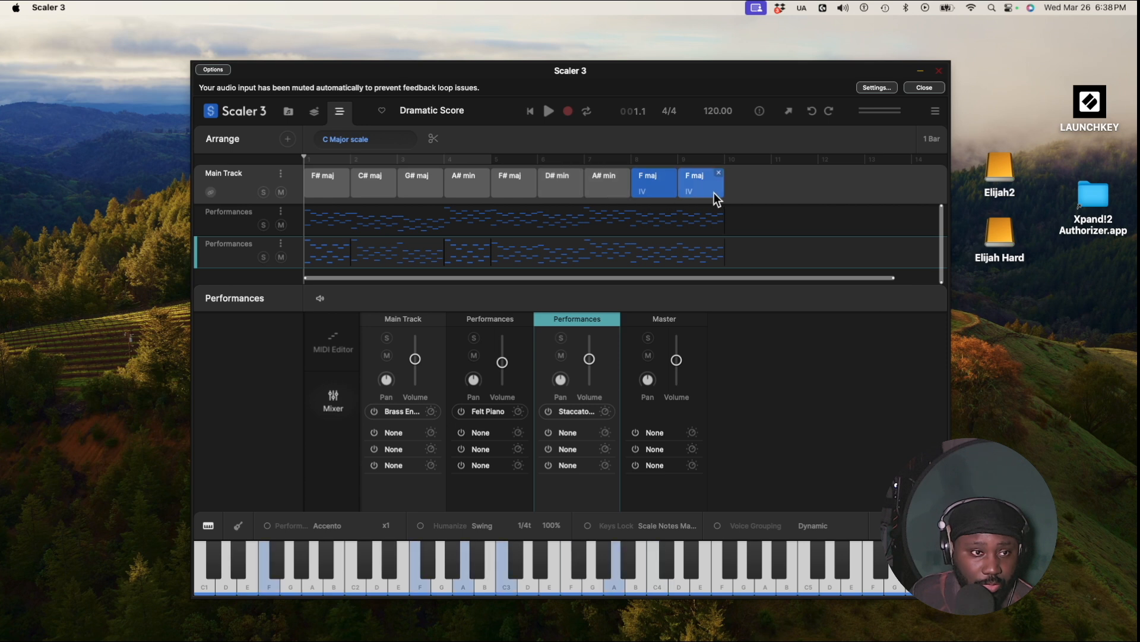
Step: Play the Dramatic Score arrangement from the start, stop it, and place the playhead at bar 3
click(550, 115)
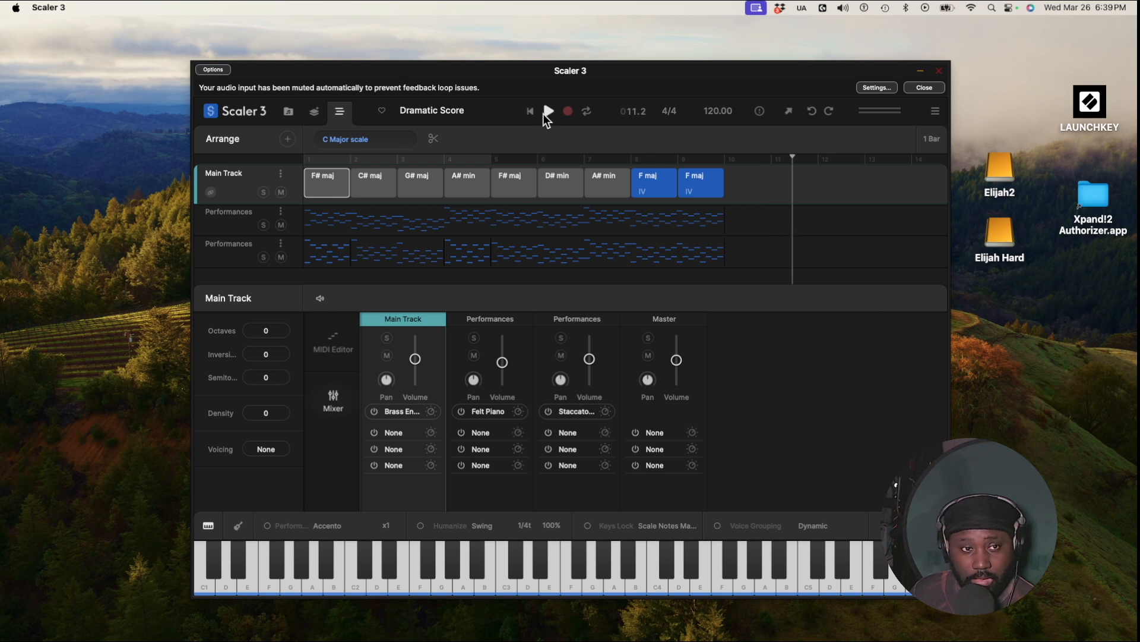
click(530, 112)
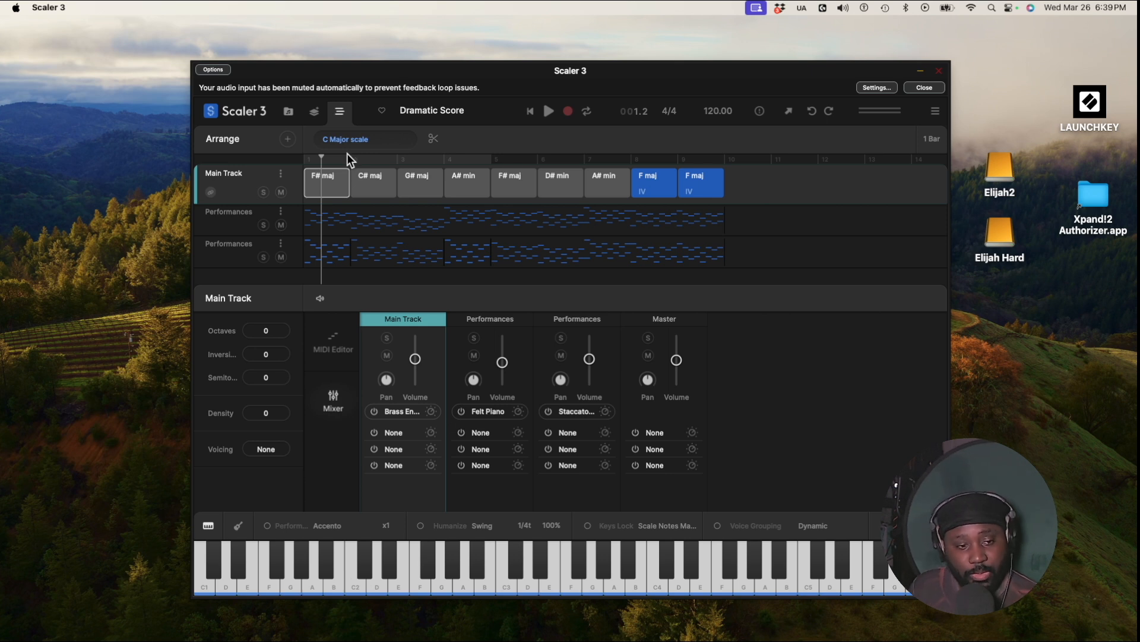
click(383, 160)
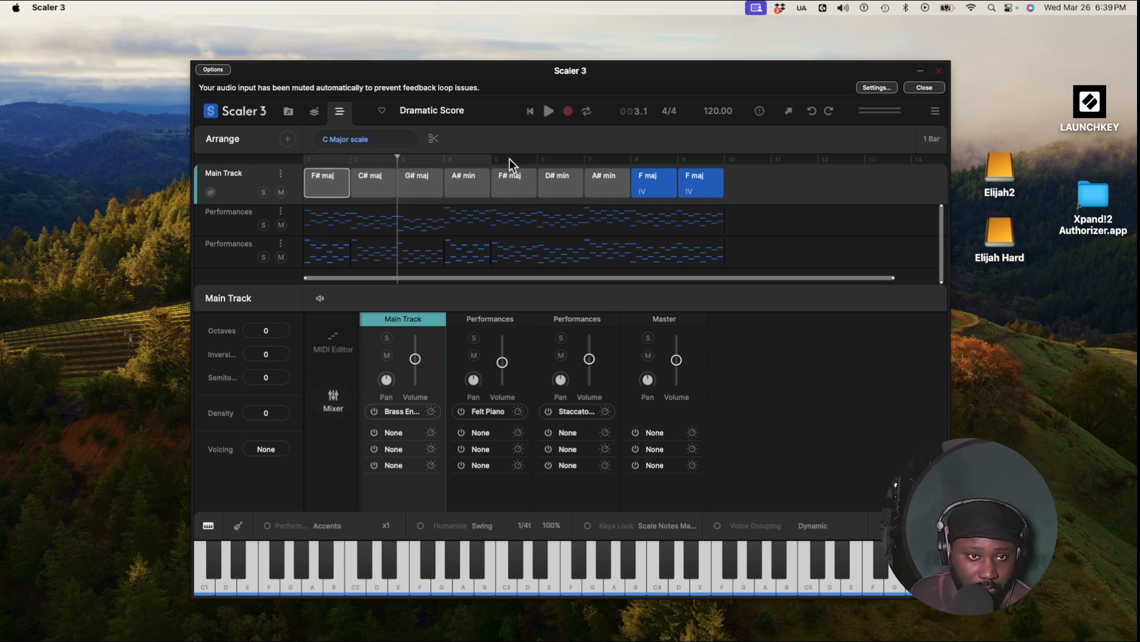
click(672, 180)
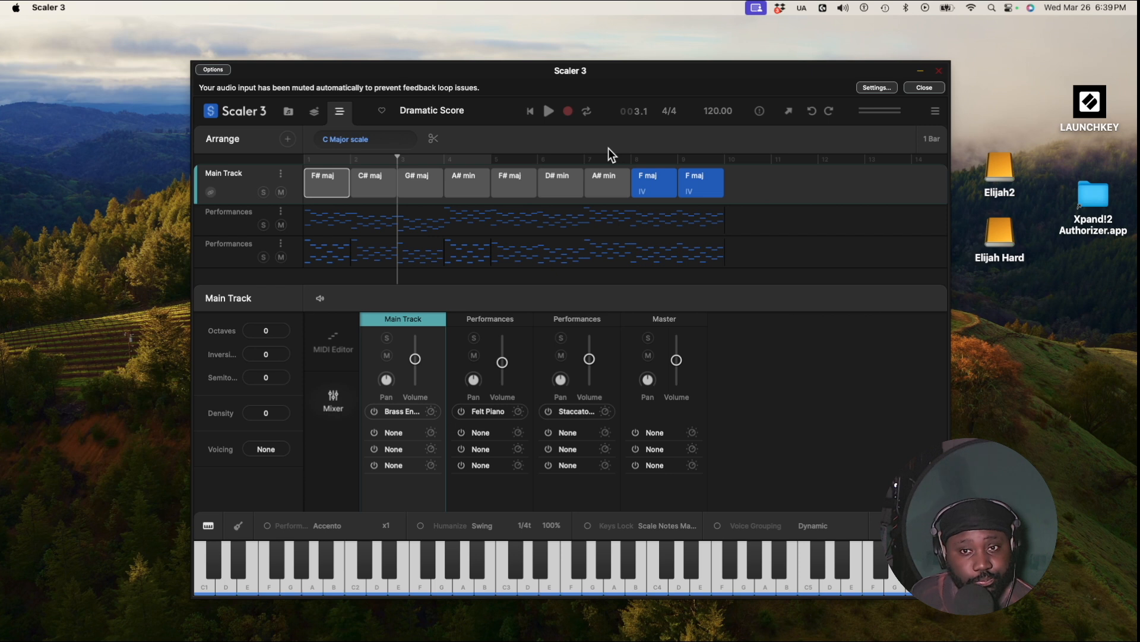
Step: Return to the chord set and scale page, review all the Playback settings, and close the settings
click(313, 113)
click(286, 113)
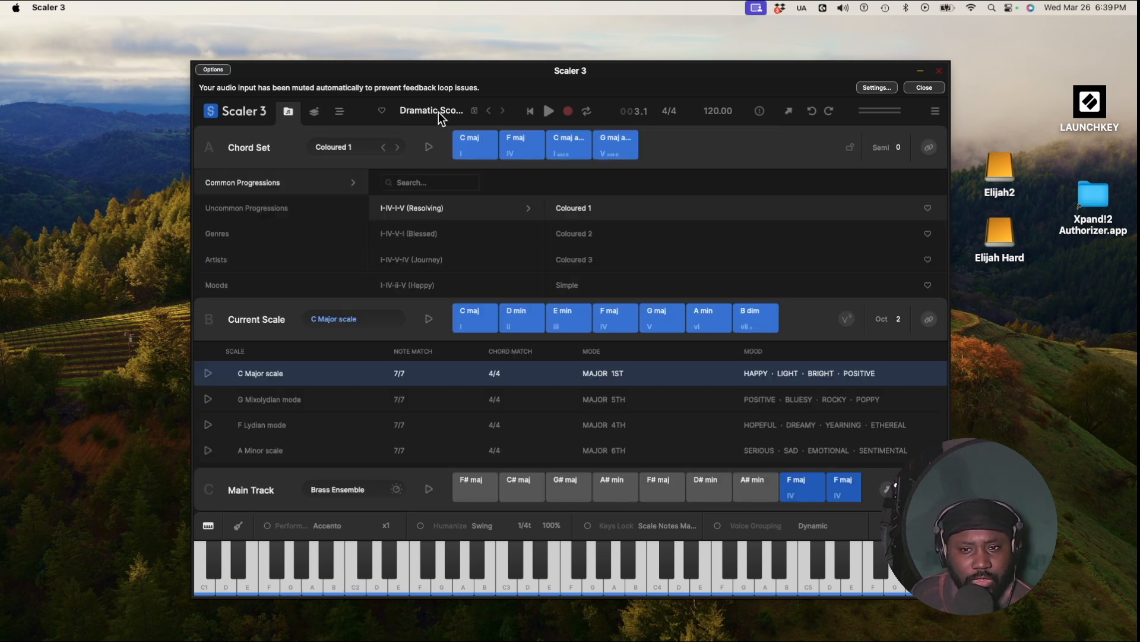
click(936, 113)
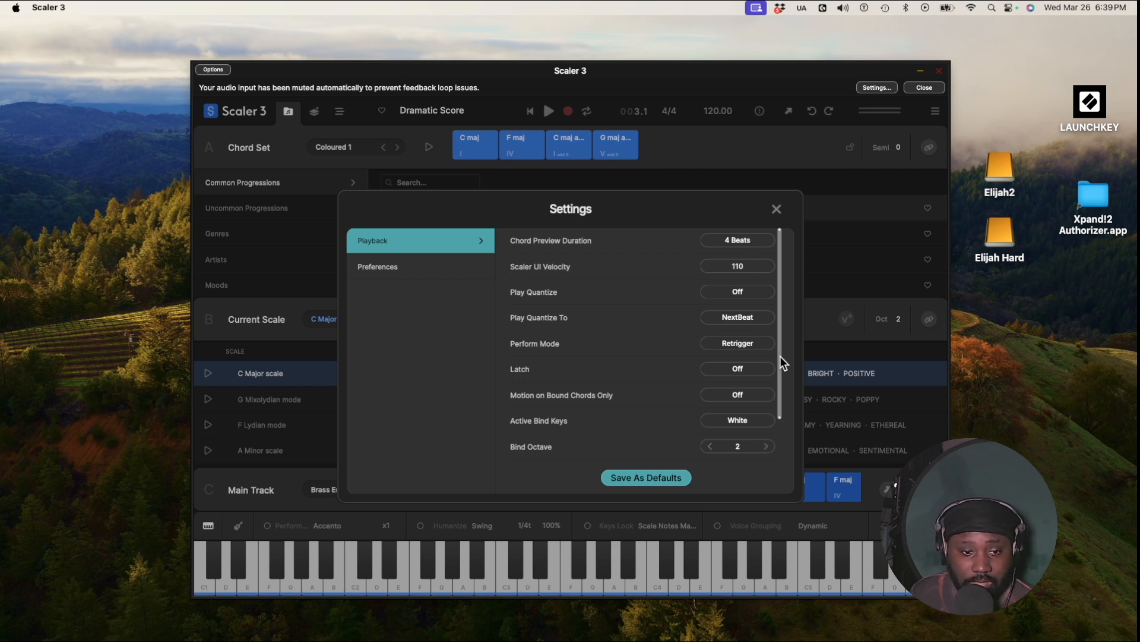
drag(779, 355, 773, 423)
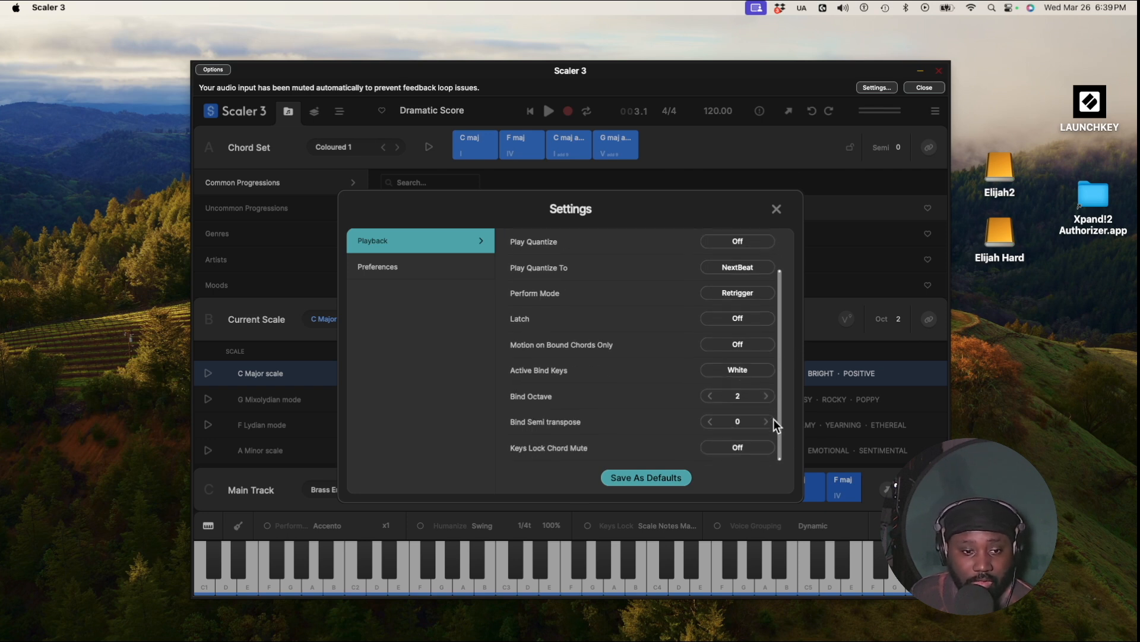
click(774, 210)
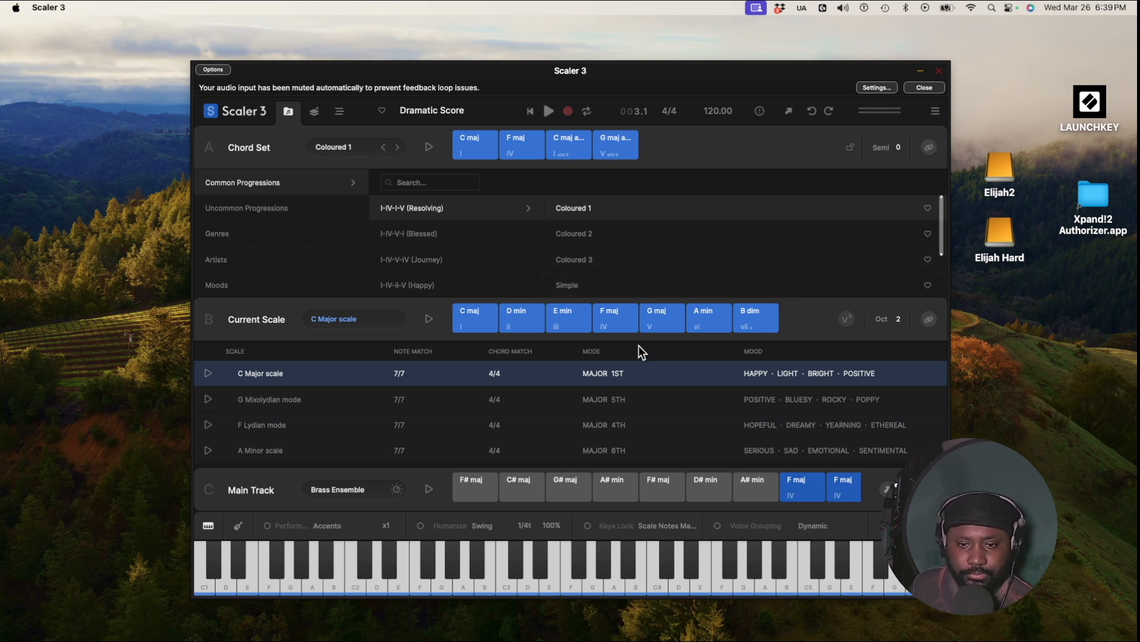